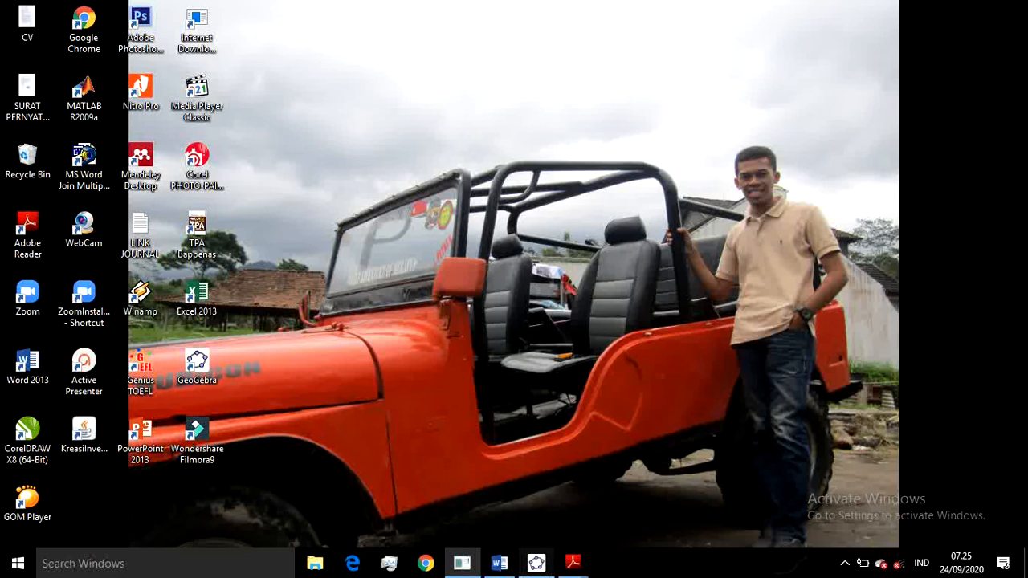
# Switch to GeoGebra Classic 5 and view the list of available perspectives
pyautogui.click(537, 563)
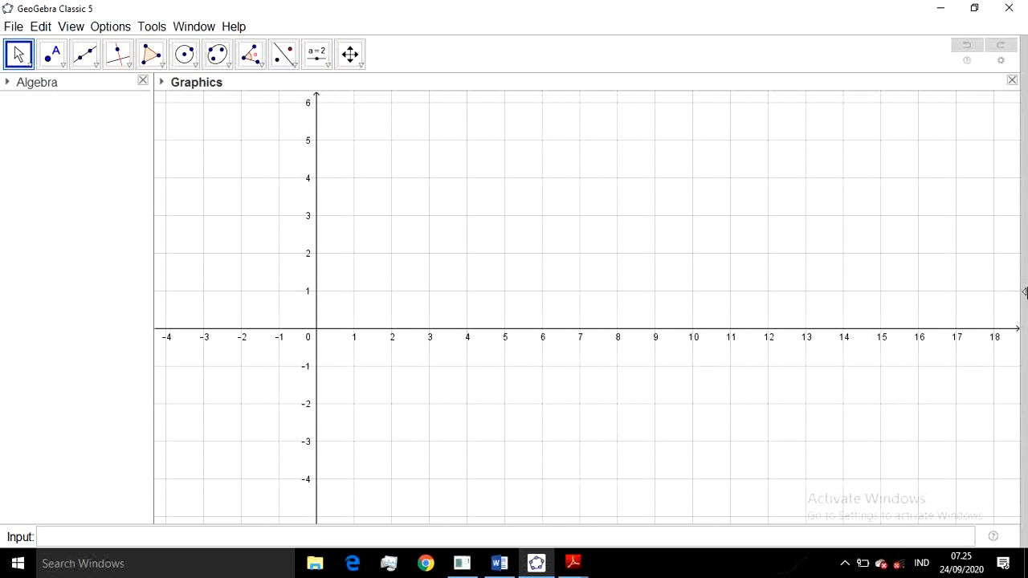
pyautogui.click(1024, 293)
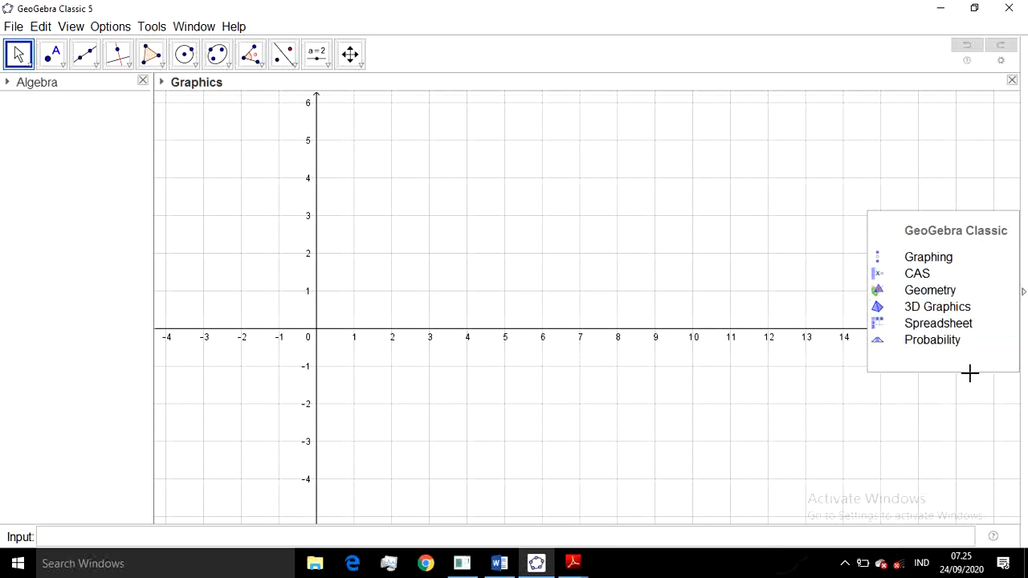
pyautogui.click(769, 541)
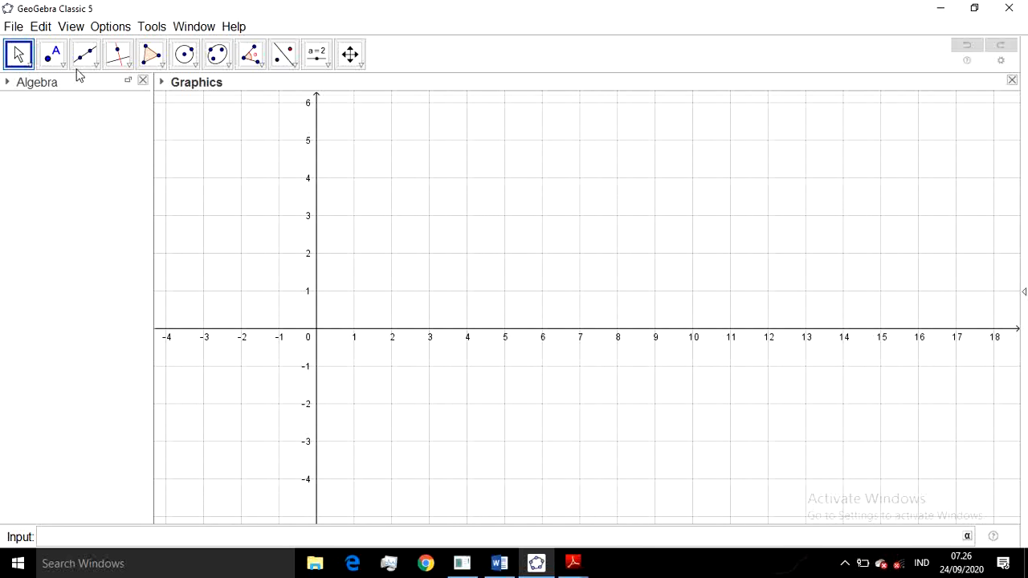
# Review the available file, editing and view commands
pyautogui.click(15, 29)
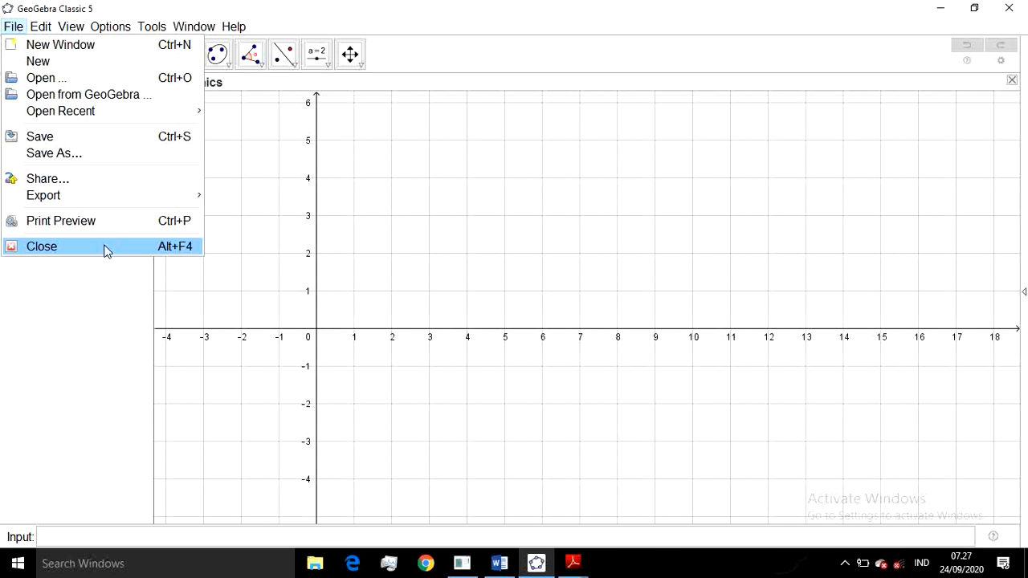
pyautogui.click(41, 27)
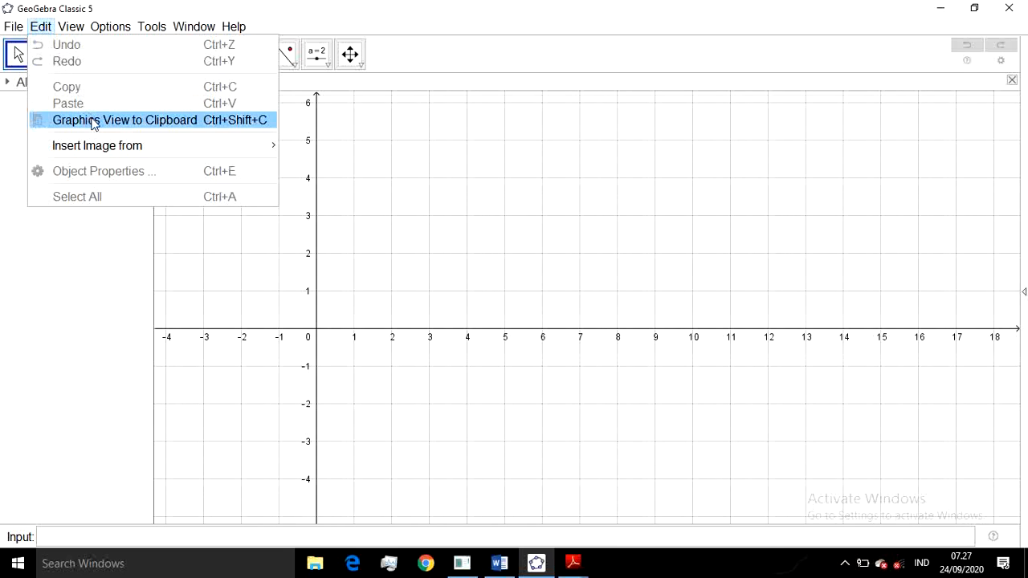
pyautogui.moveTo(109, 154)
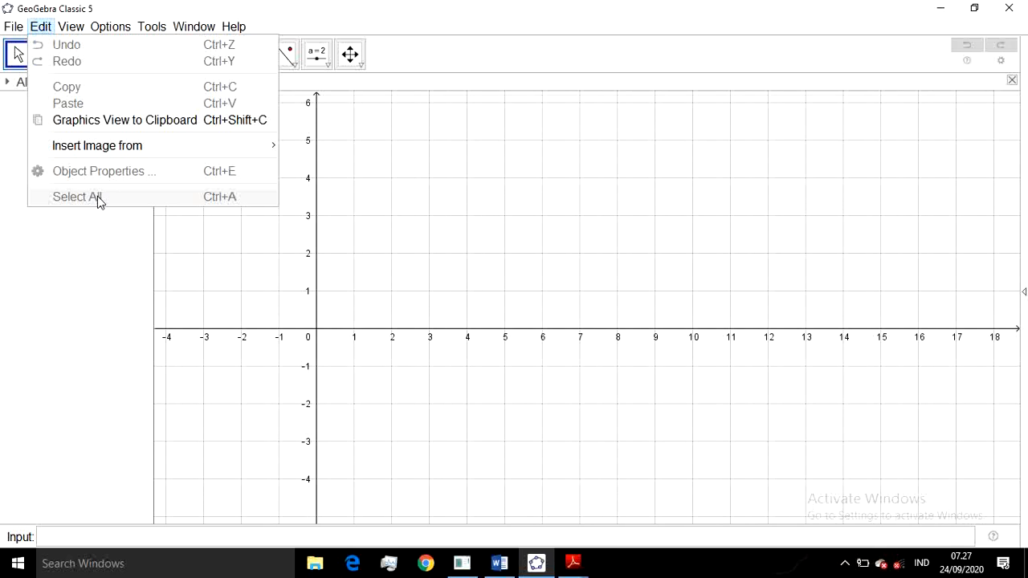
pyautogui.moveTo(67, 31)
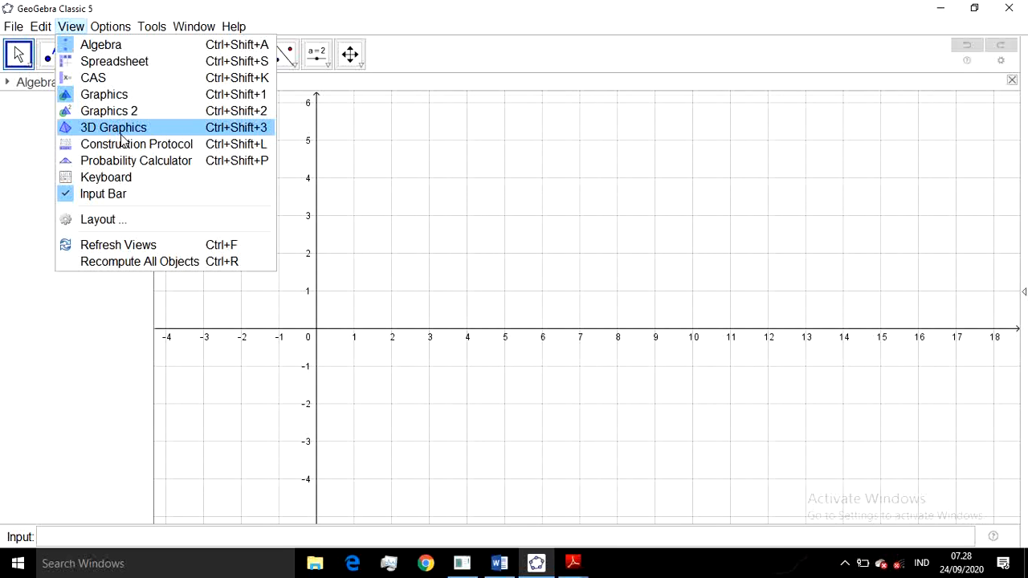
pyautogui.press('Escape')
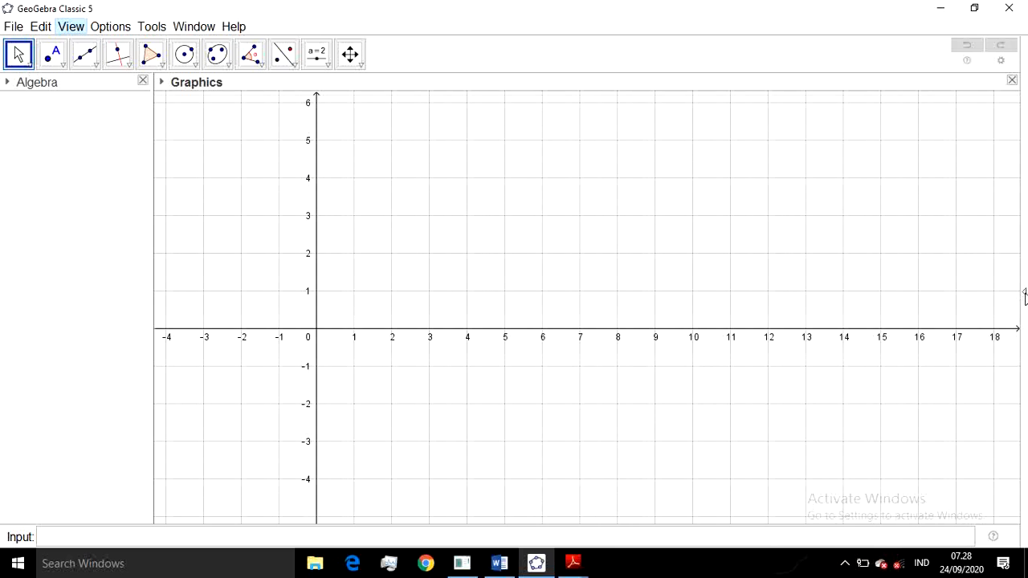
# Switch to the 3D Graphics perspective and return to the Graphing perspective
pyautogui.click(1024, 293)
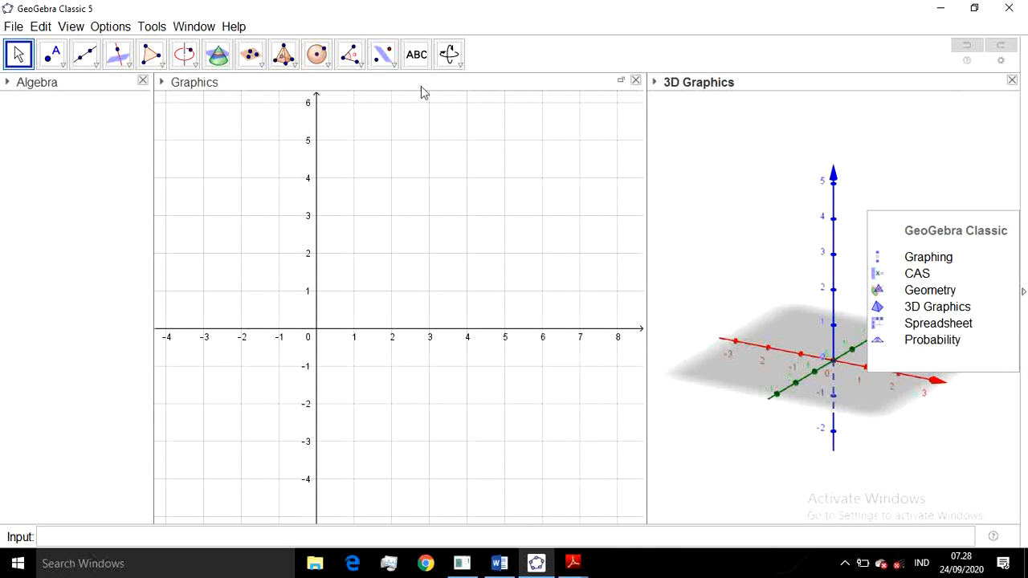
pyautogui.click(708, 203)
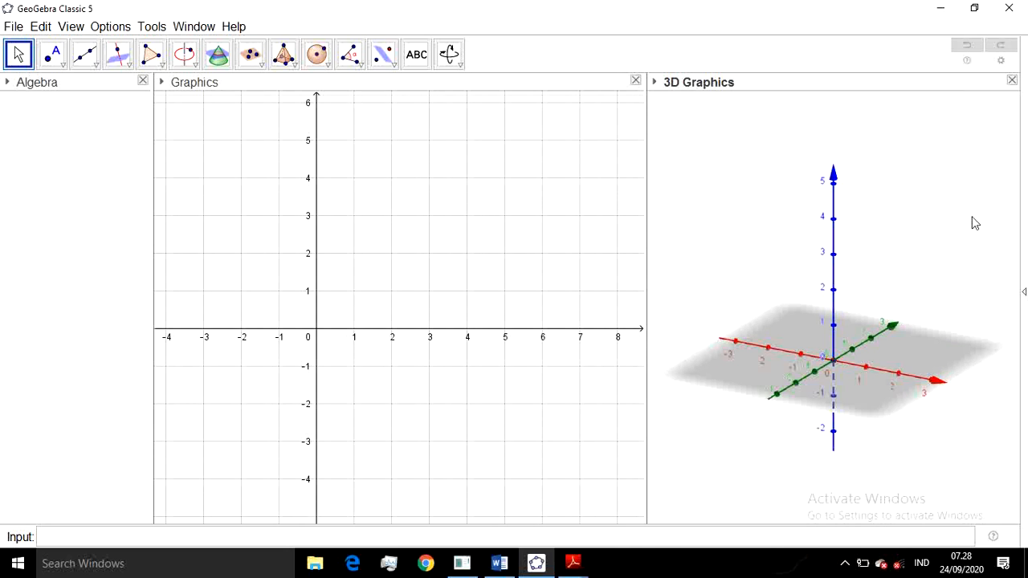
pyautogui.click(1022, 296)
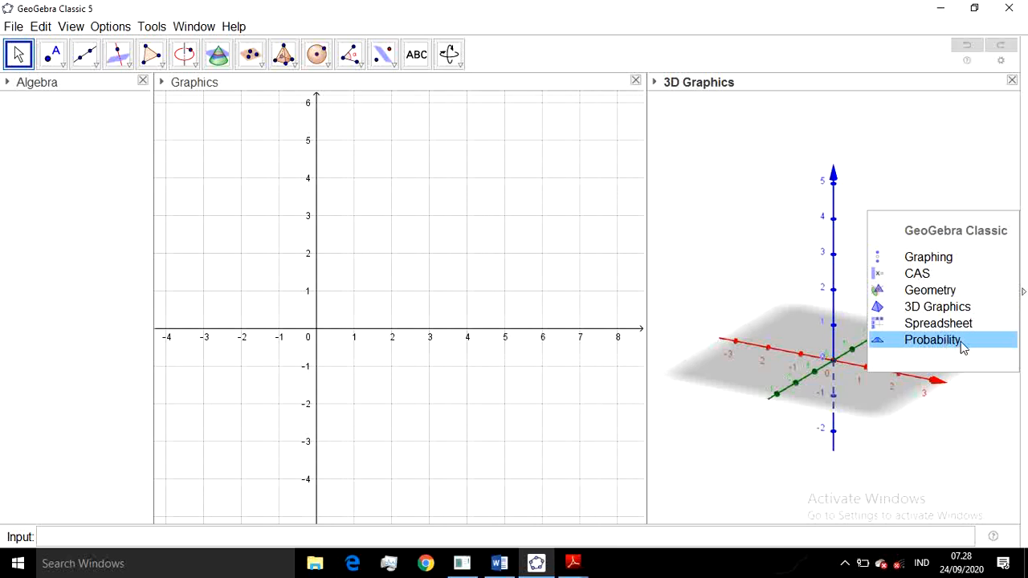
pyautogui.click(966, 399)
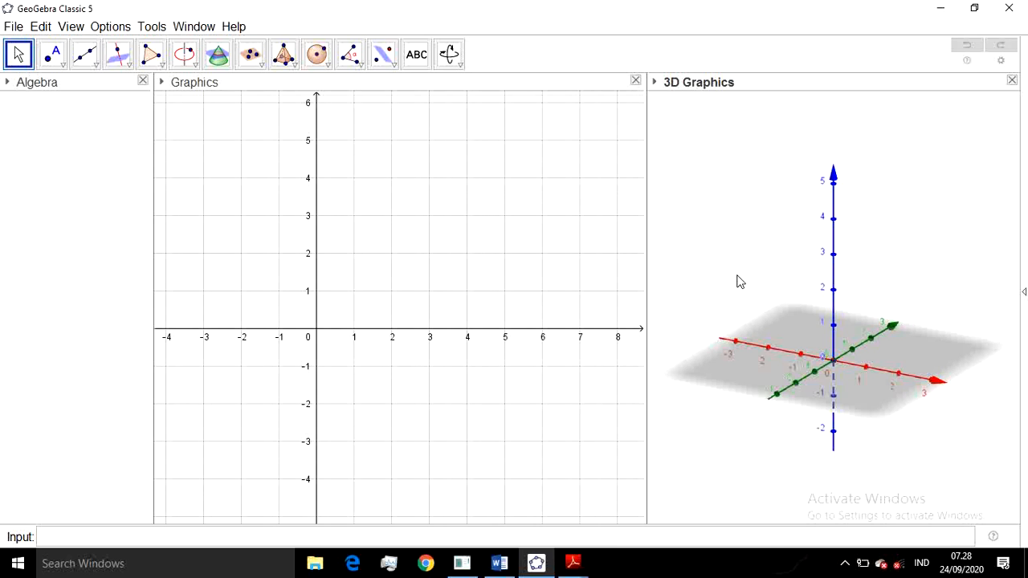
pyautogui.click(1024, 294)
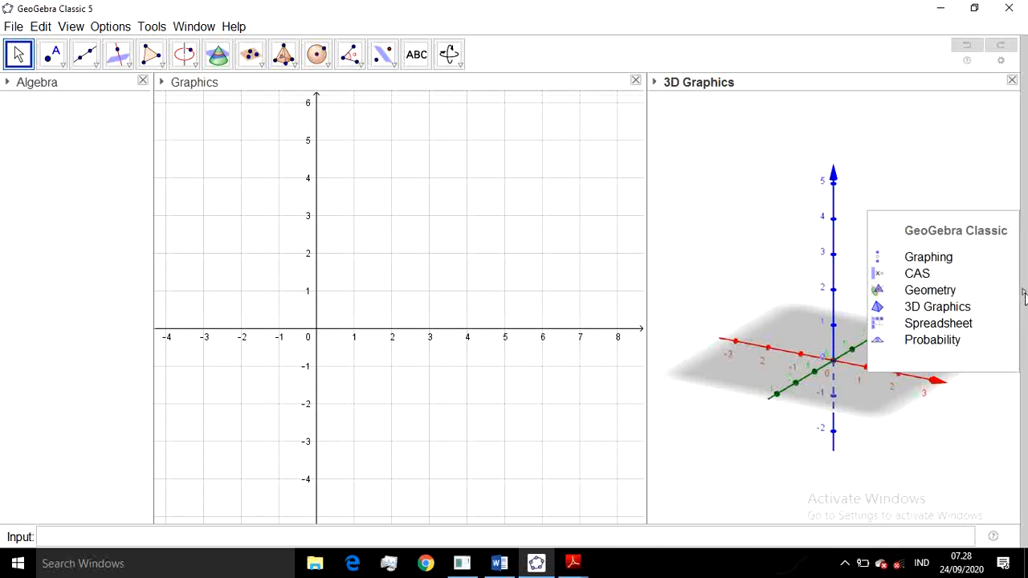
pyautogui.click(969, 266)
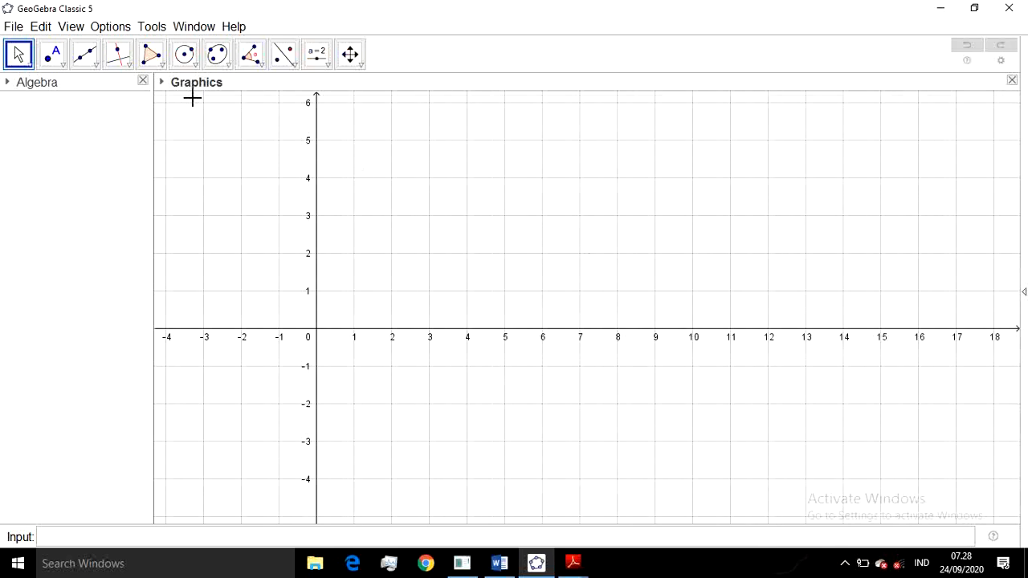
# Review the labeling, font size, language and settings options, plus the tool management, window and help commands
pyautogui.click(110, 29)
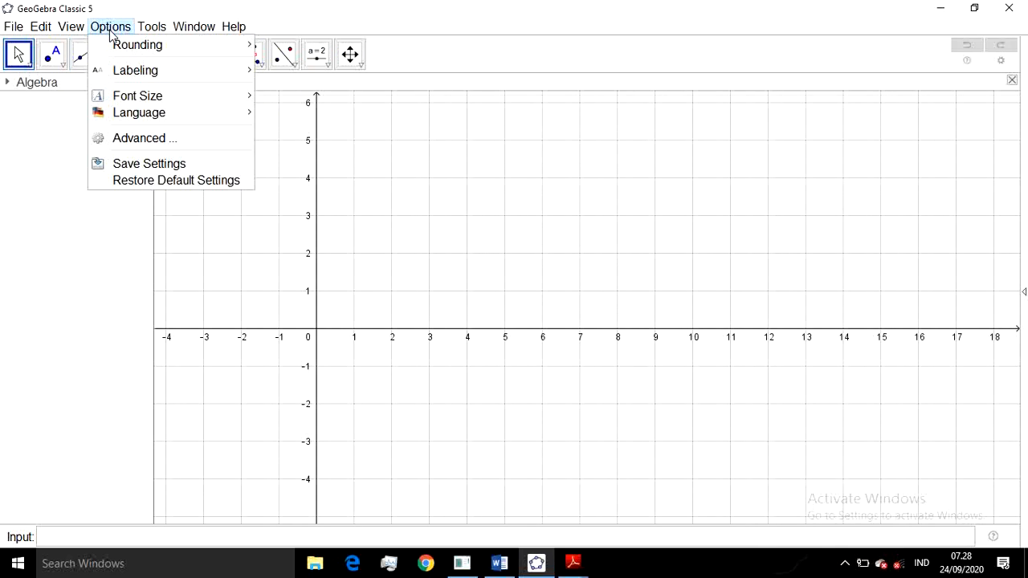
pyautogui.moveTo(131, 51)
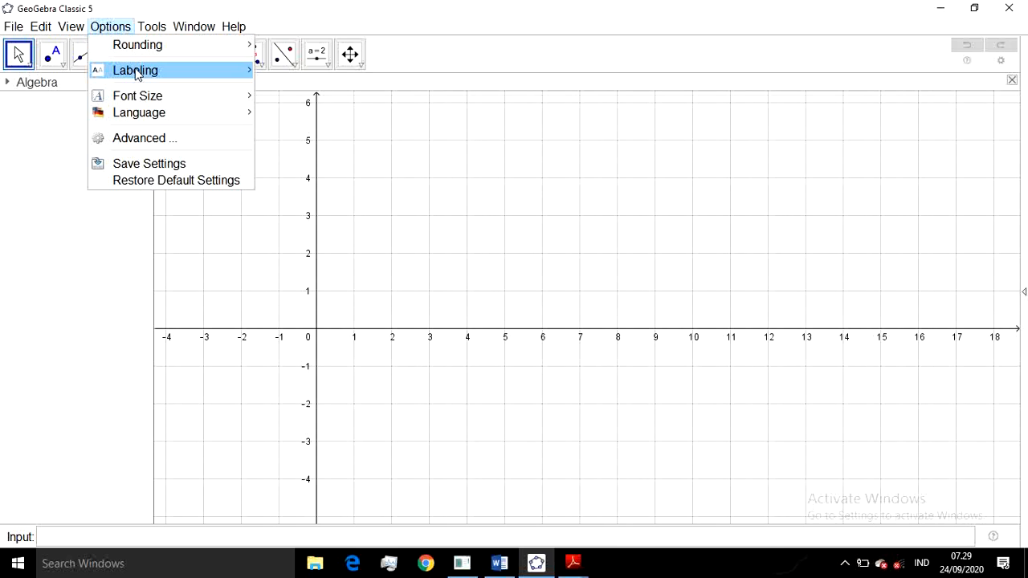
pyautogui.moveTo(149, 103)
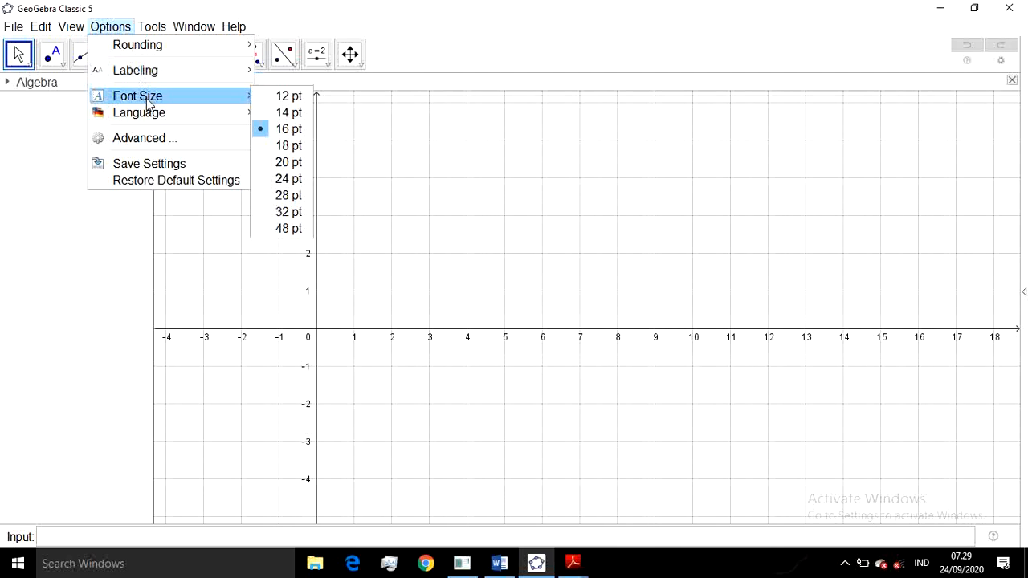
pyautogui.moveTo(149, 120)
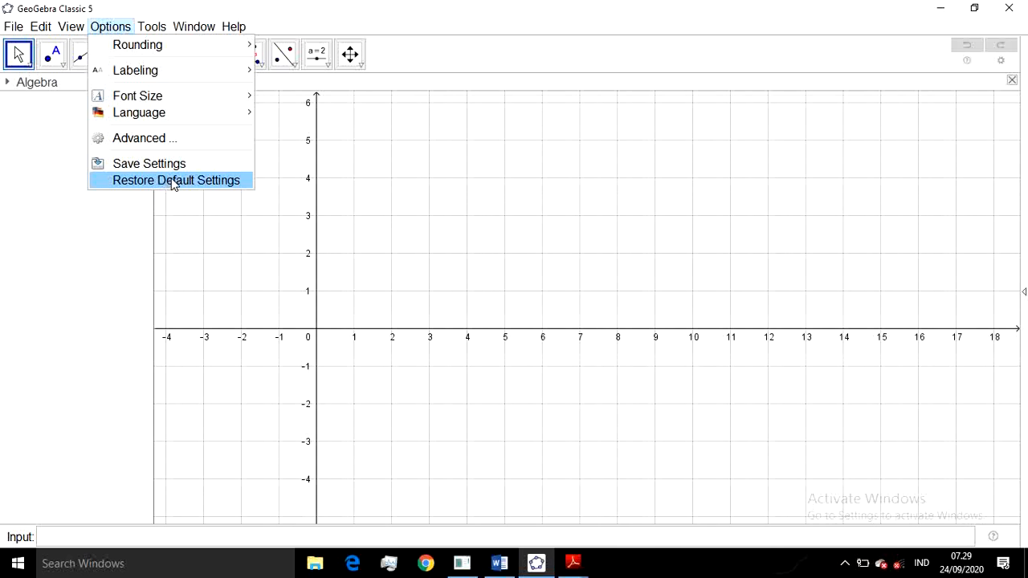
pyautogui.moveTo(161, 32)
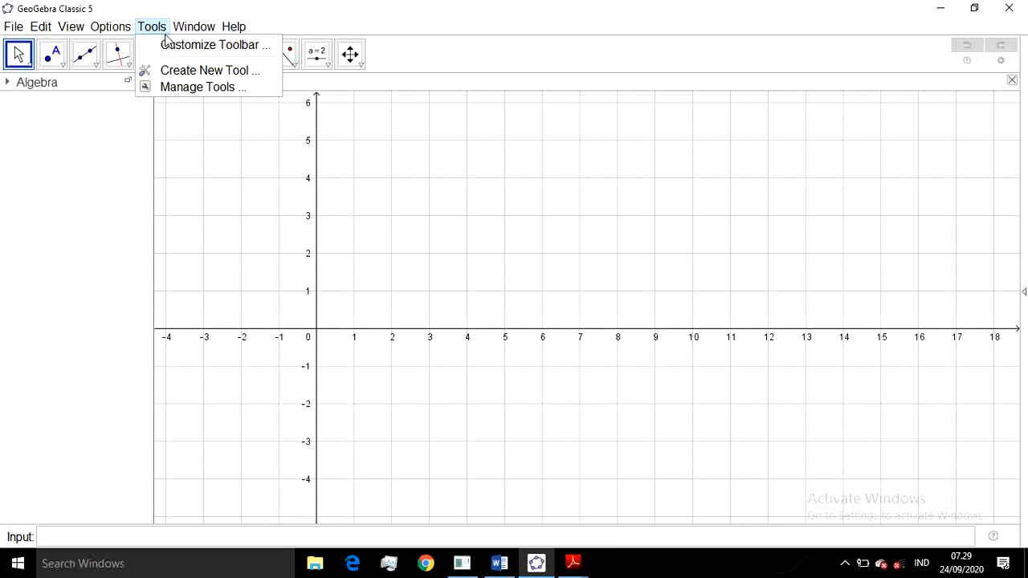
pyautogui.click(165, 32)
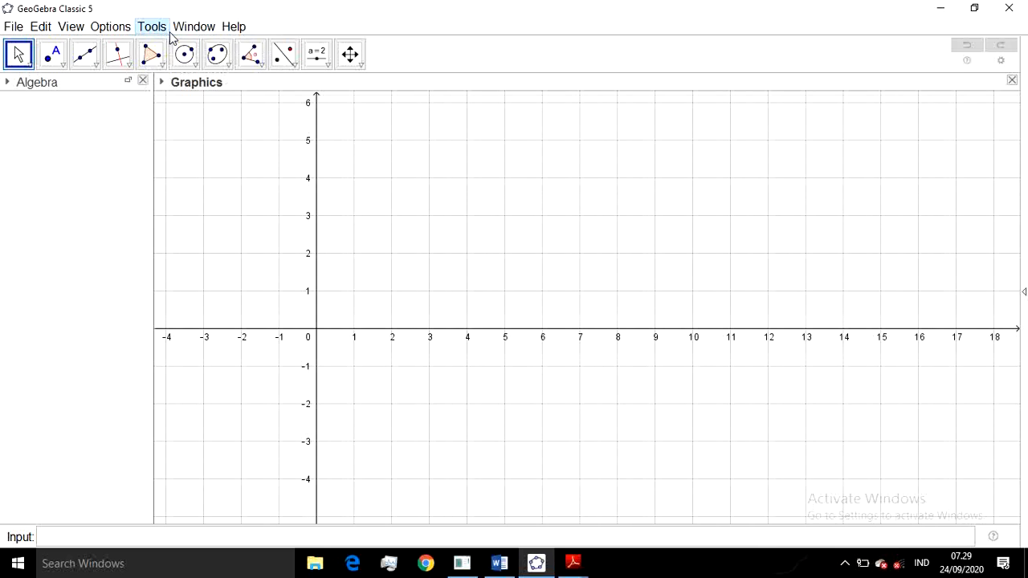
pyautogui.click(180, 34)
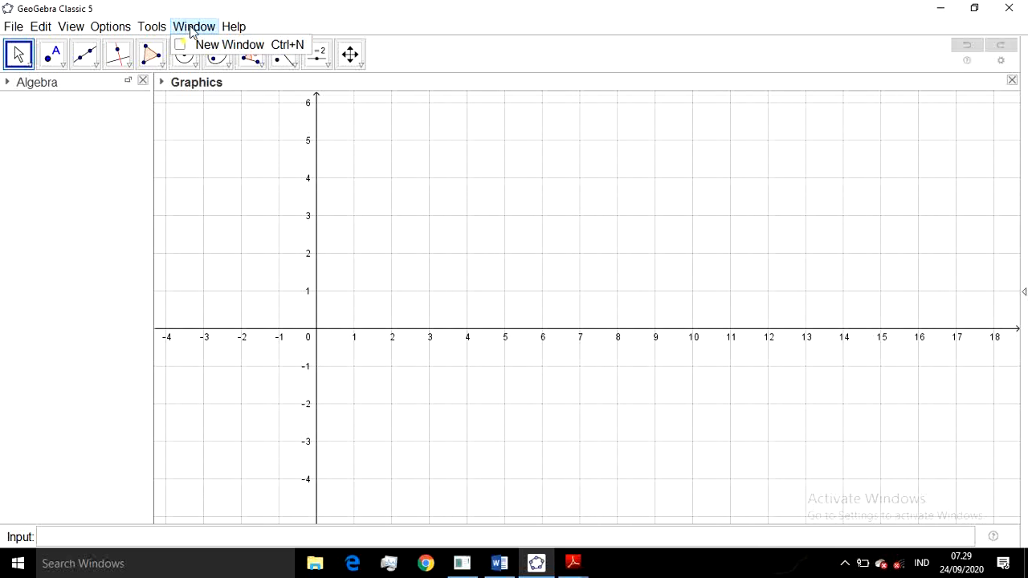
pyautogui.moveTo(235, 27)
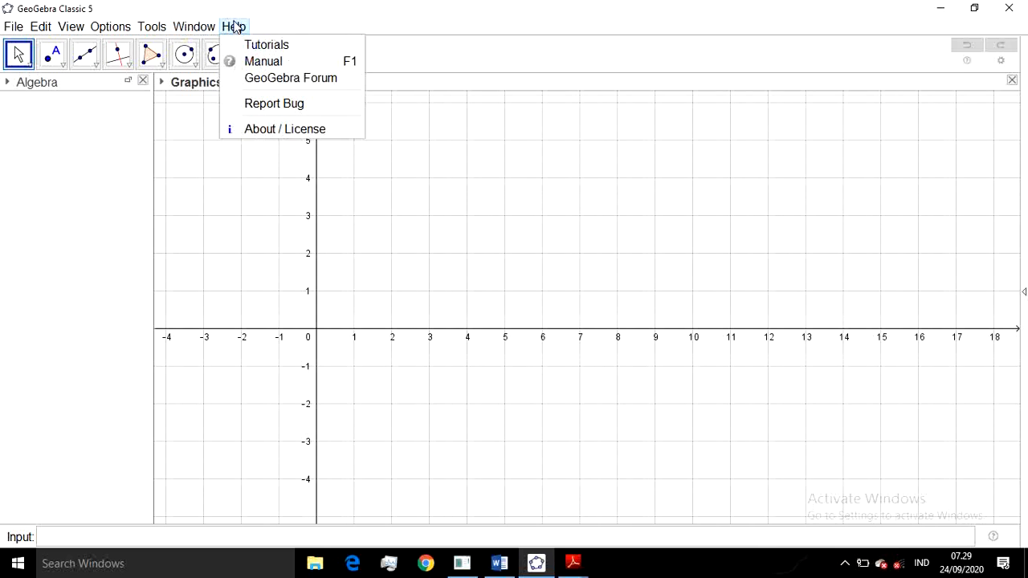
pyautogui.click(275, 22)
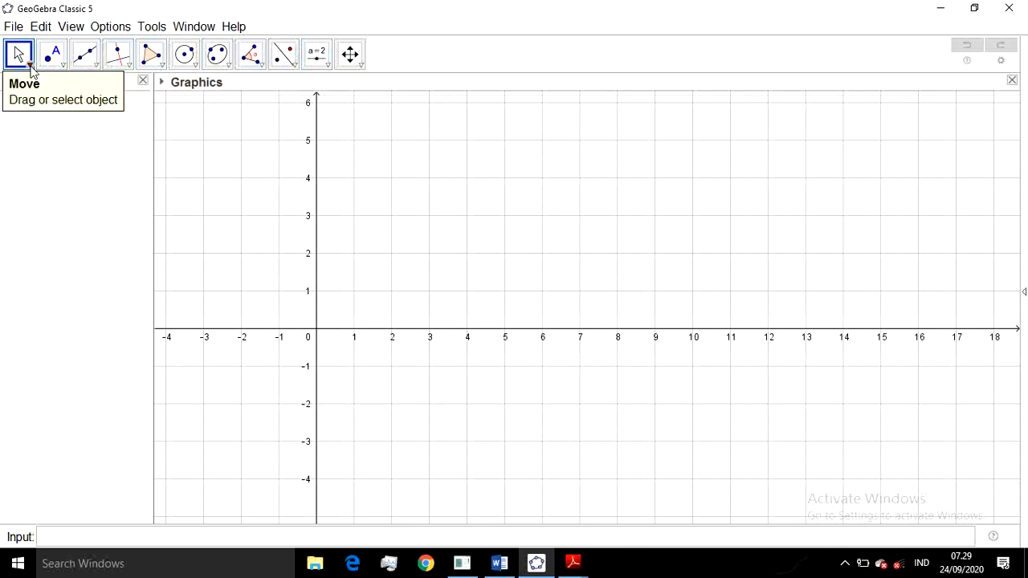
# Examine every drawing tool group, including move, points, lines, polygons, circles, conics, measurement, transformations, sliders and view tools
pyautogui.click(30, 68)
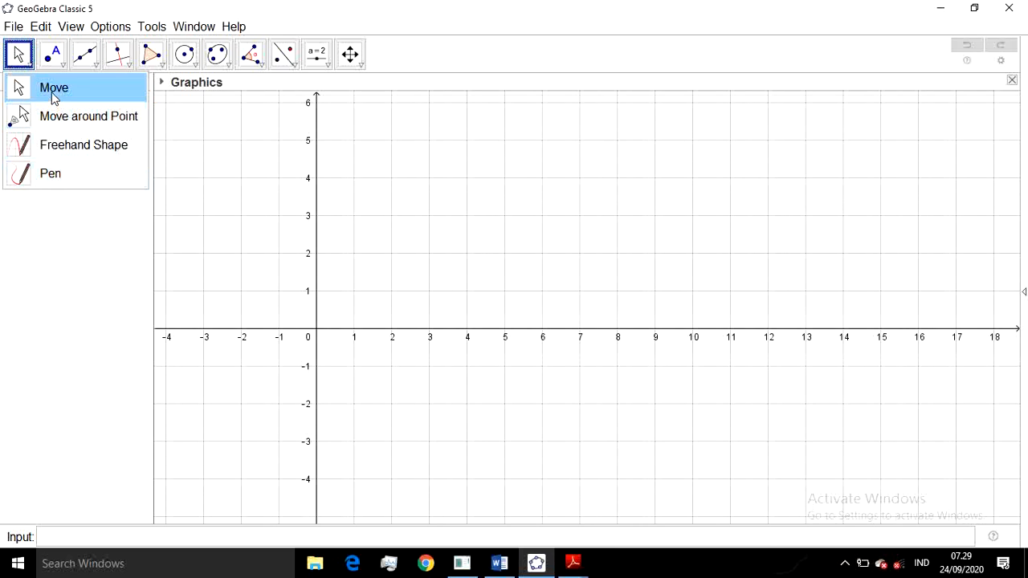
pyautogui.click(63, 69)
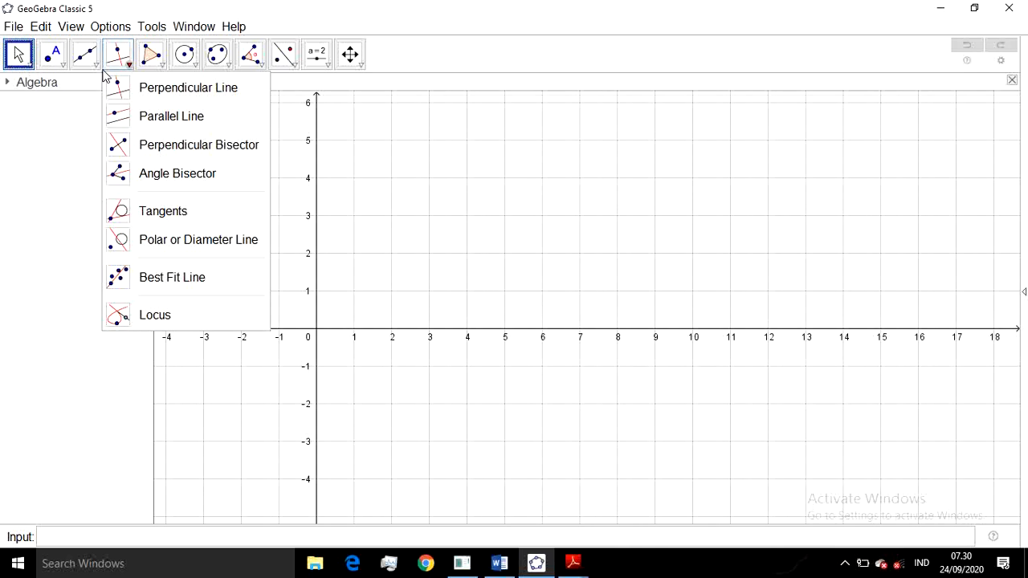
pyautogui.moveTo(95, 64)
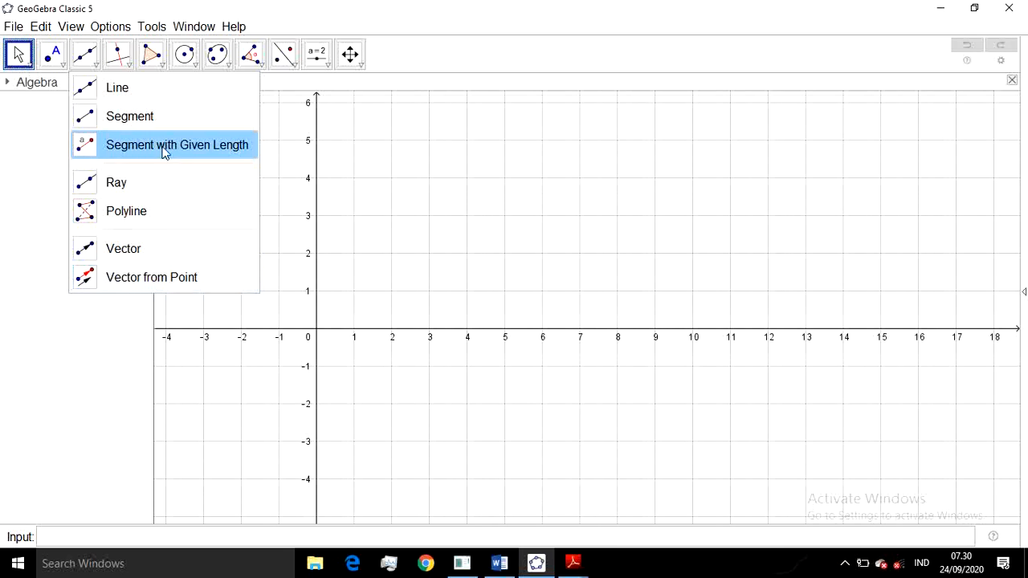
pyautogui.click(130, 69)
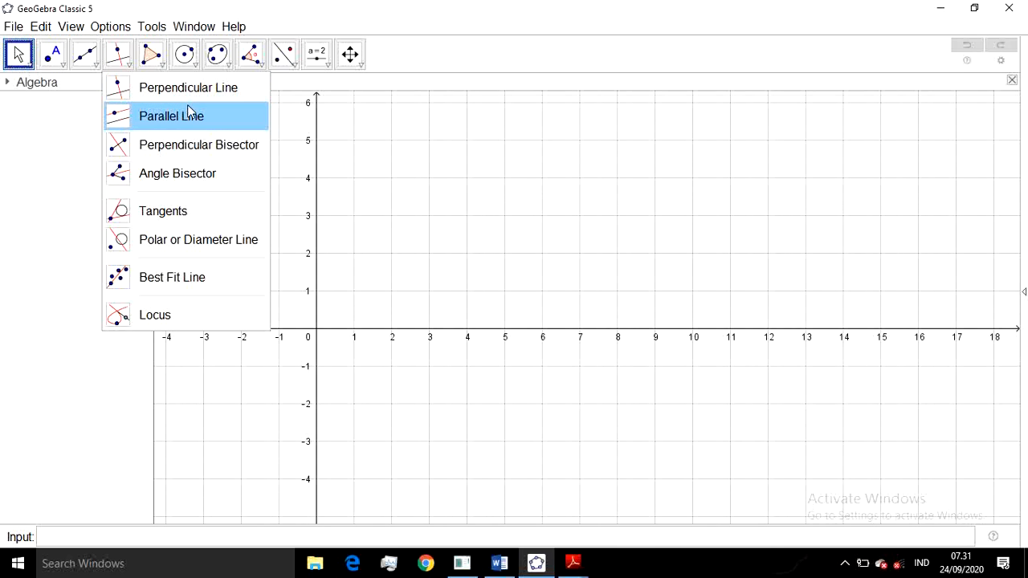
pyautogui.click(162, 66)
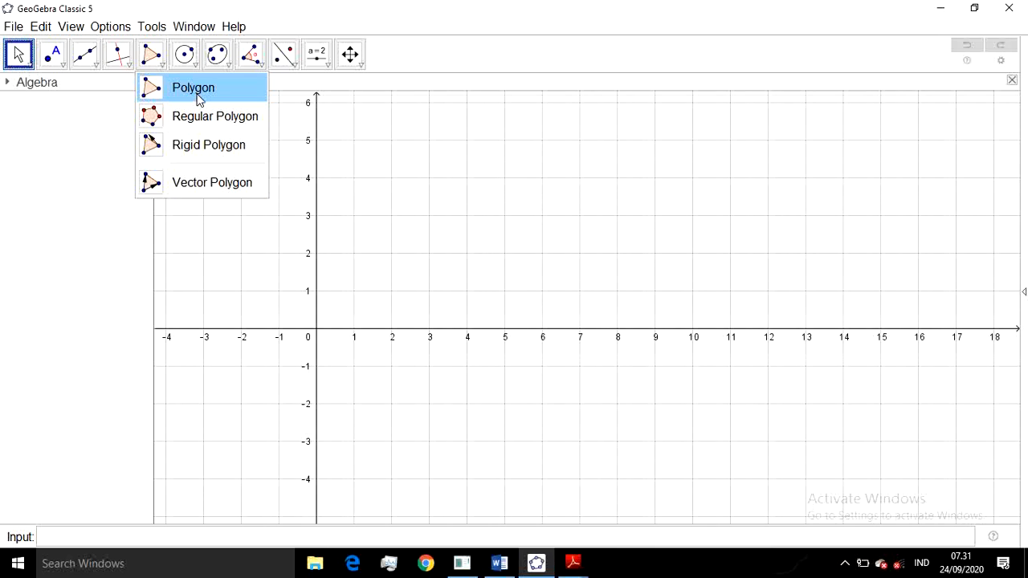
pyautogui.moveTo(198, 69)
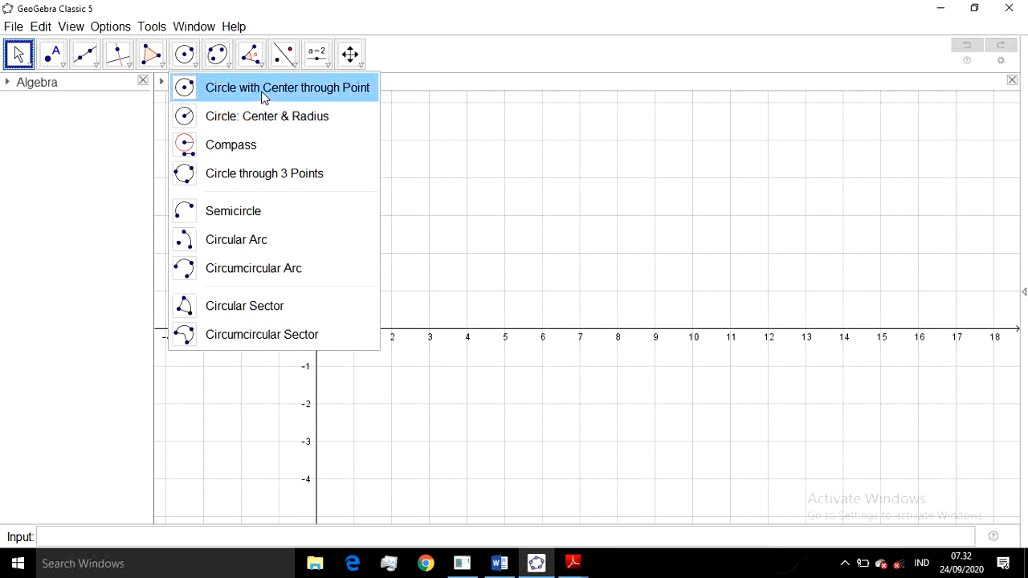
pyautogui.click(229, 66)
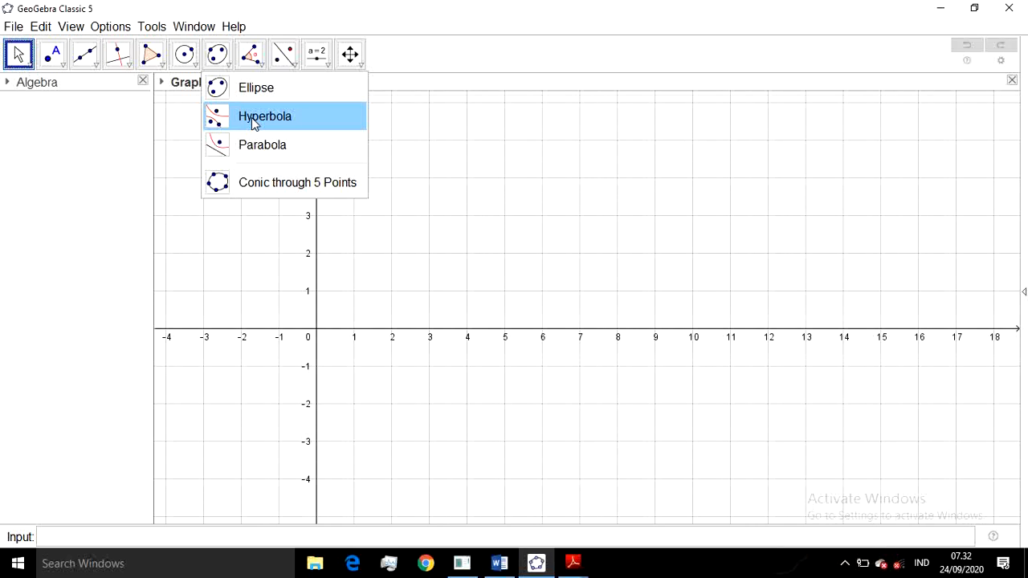
pyautogui.click(260, 66)
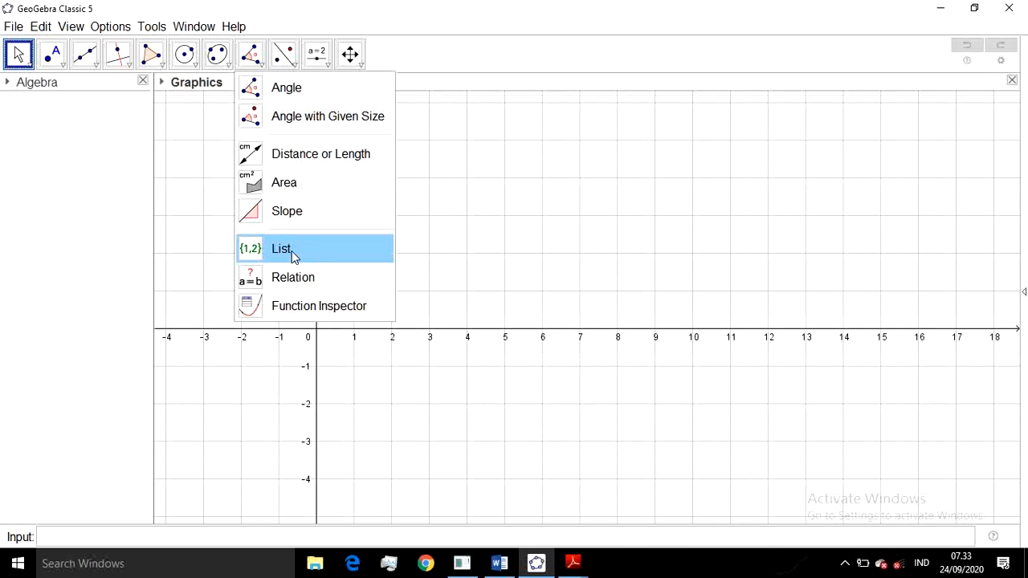
pyautogui.click(292, 69)
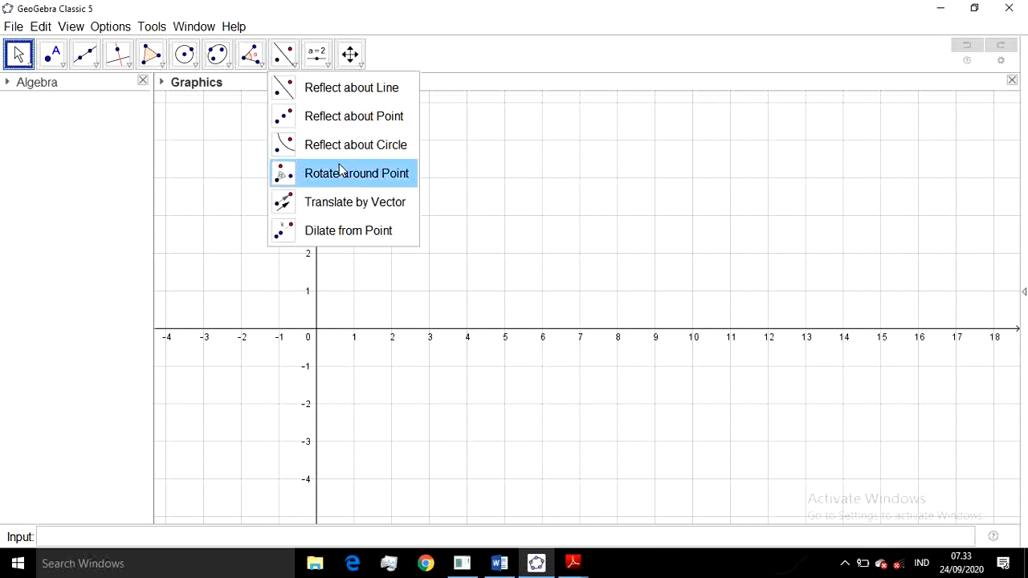
pyautogui.click(327, 65)
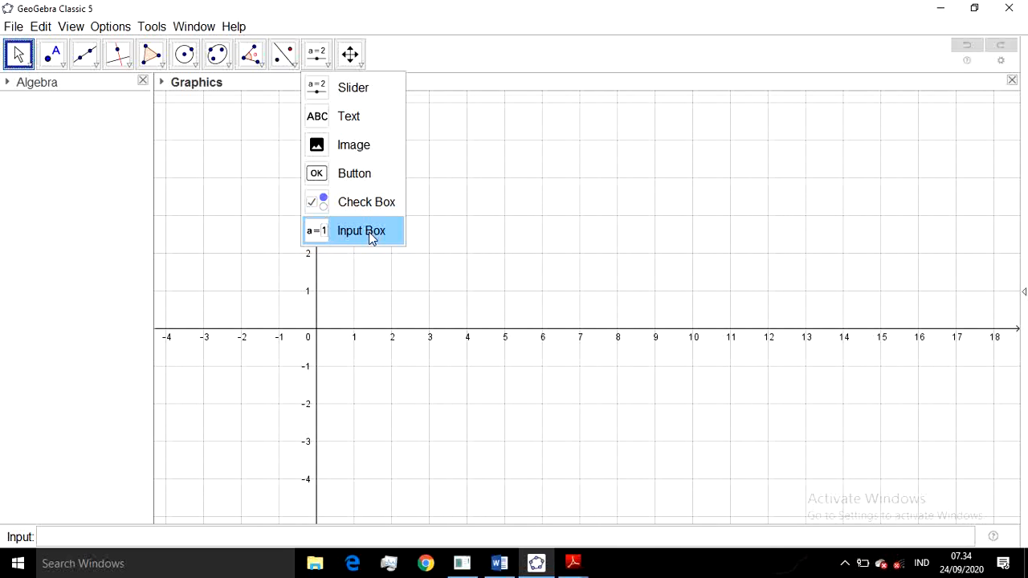
pyautogui.click(361, 64)
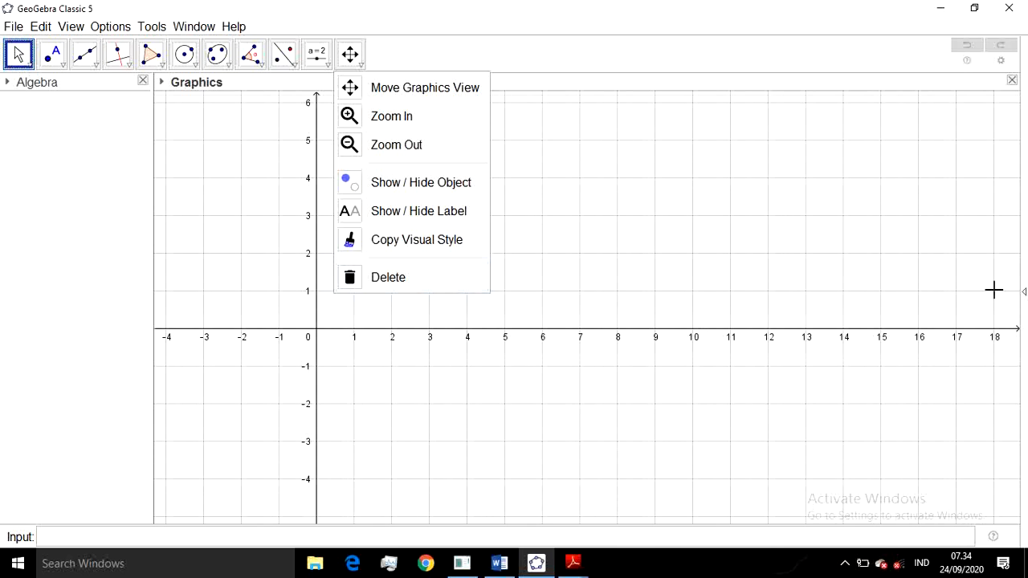
# View the CAS, Geometry, 3D Graphics, Spreadsheet and Probability perspectives one after another, and return to the Graphing perspective
pyautogui.click(1025, 294)
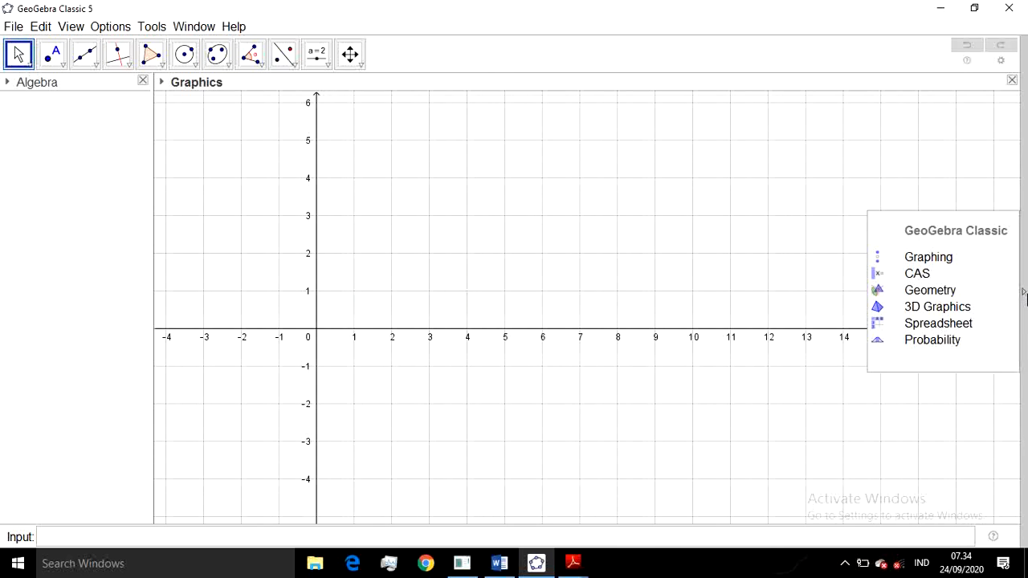
pyautogui.click(946, 276)
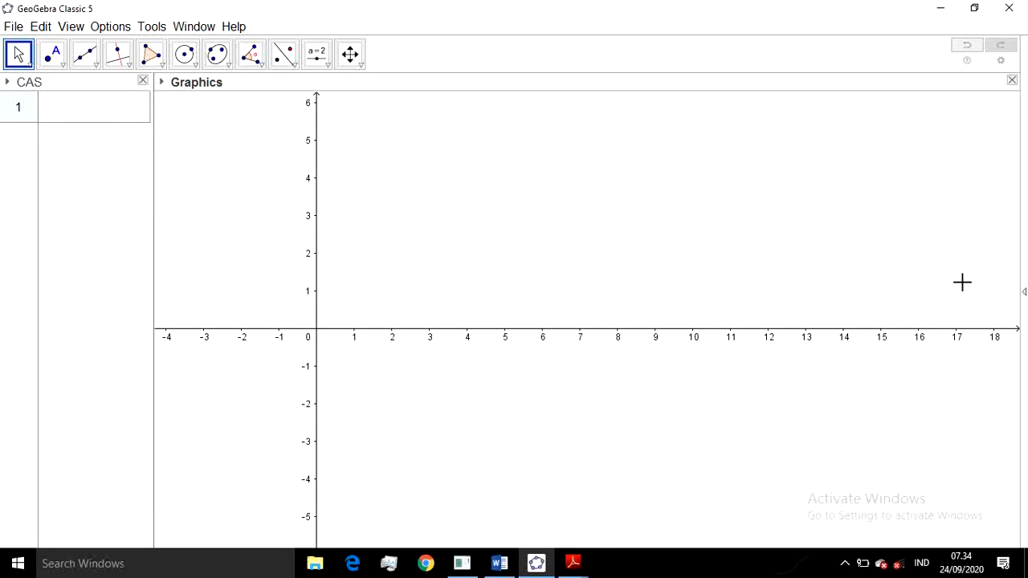
pyautogui.click(1024, 294)
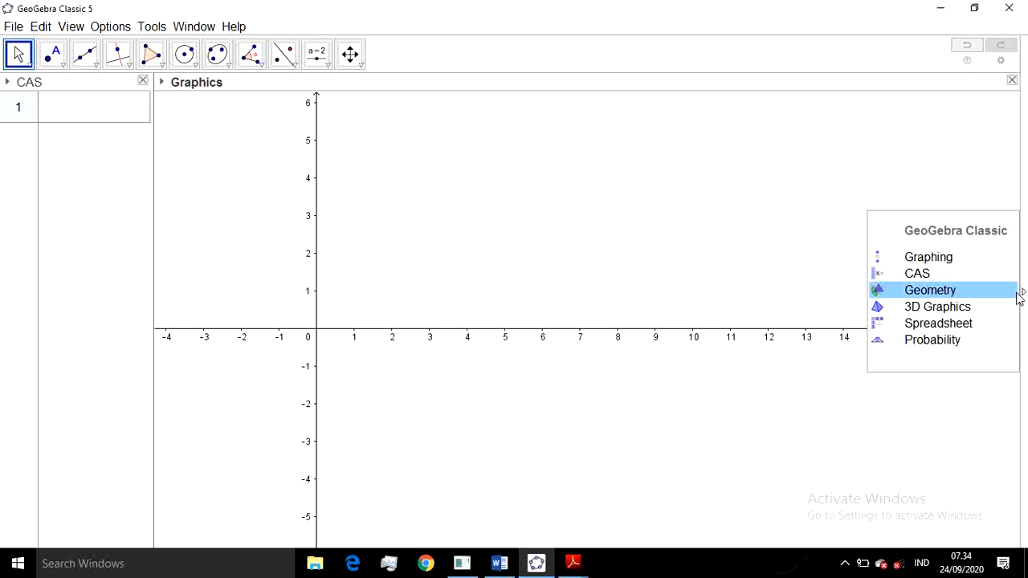
pyautogui.click(975, 295)
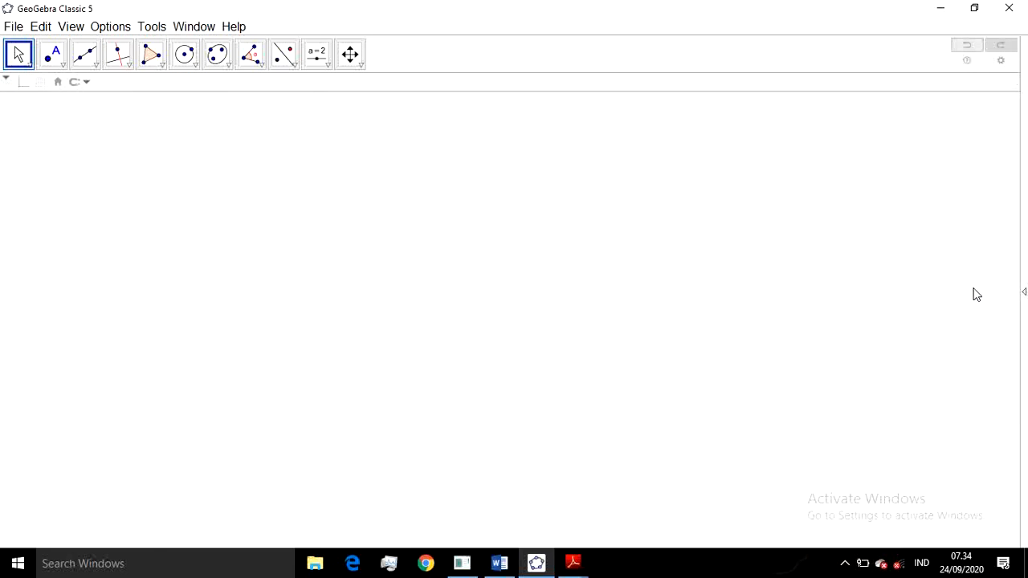
pyautogui.click(1024, 297)
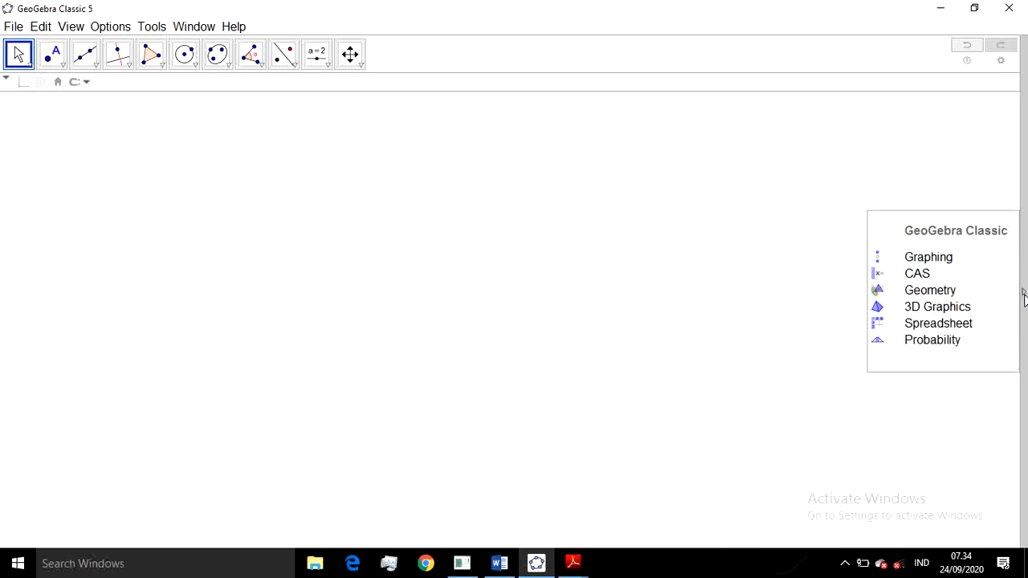
pyautogui.click(960, 312)
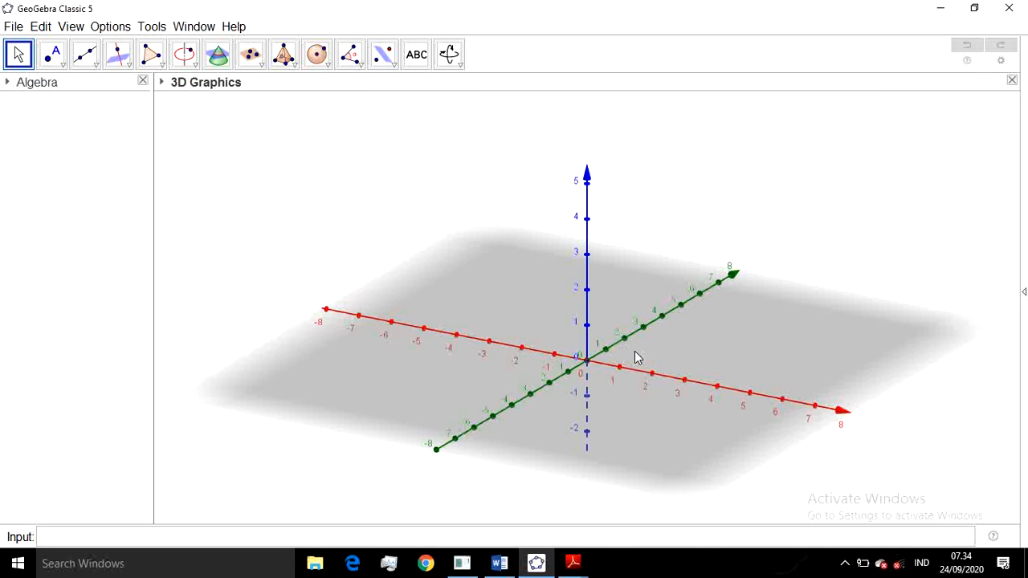
pyautogui.click(1024, 295)
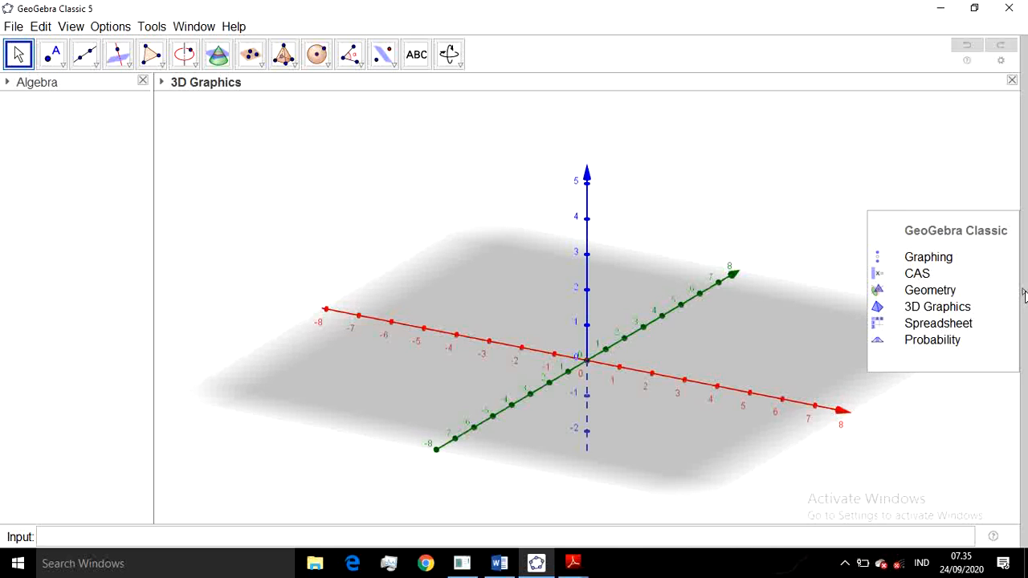
pyautogui.click(937, 322)
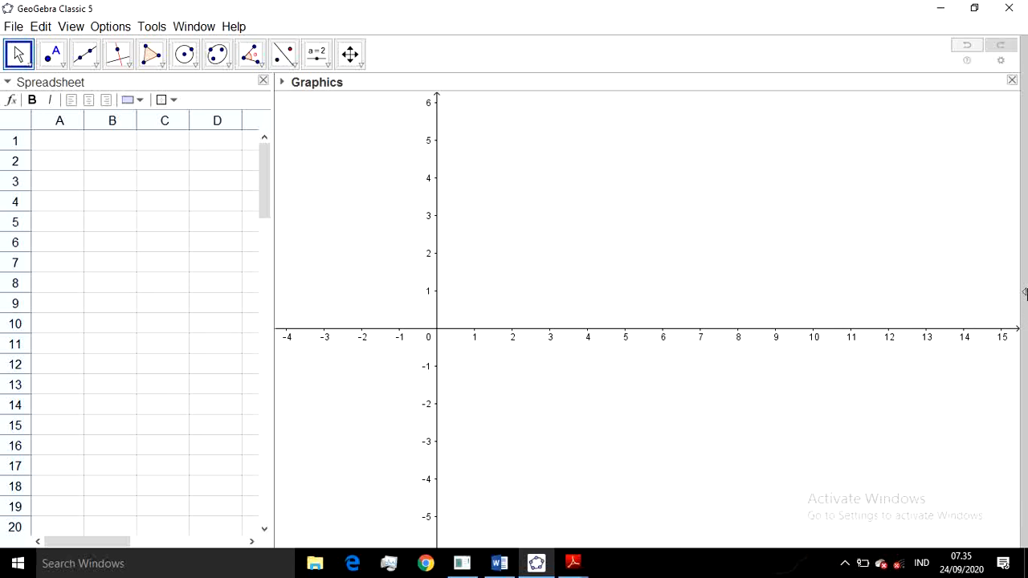
pyautogui.click(1025, 292)
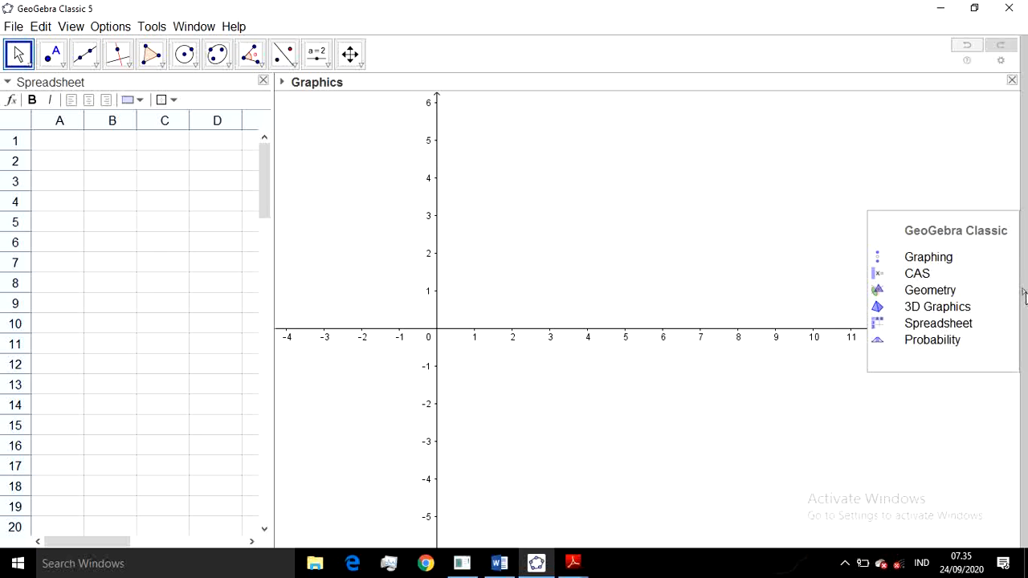
pyautogui.click(934, 350)
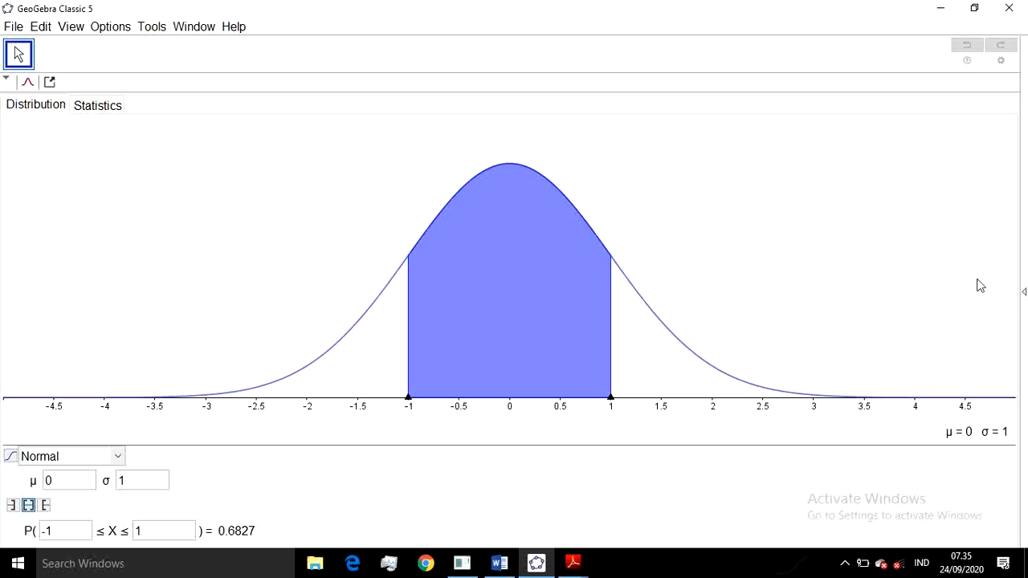
pyautogui.click(1024, 297)
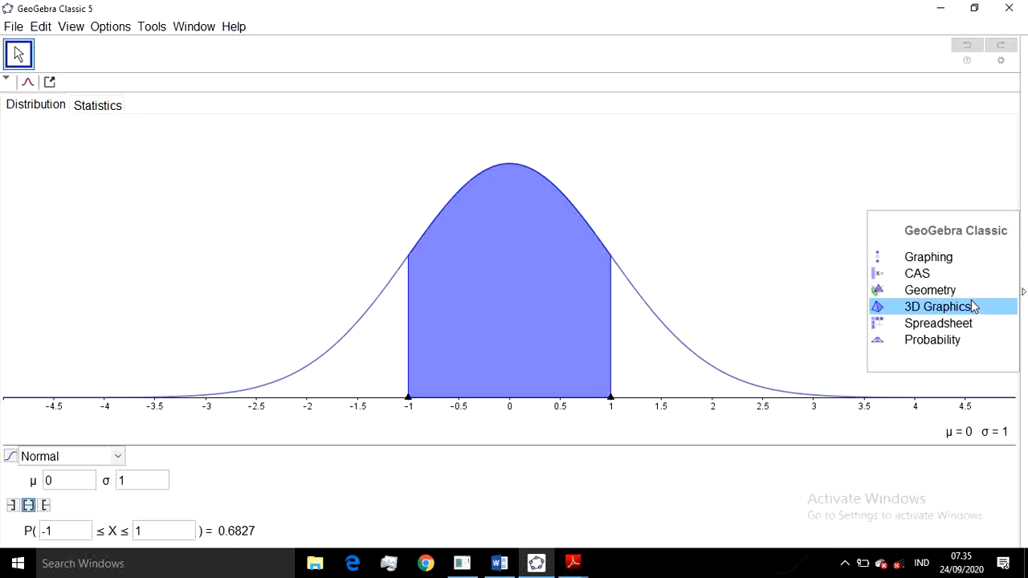
pyautogui.click(956, 261)
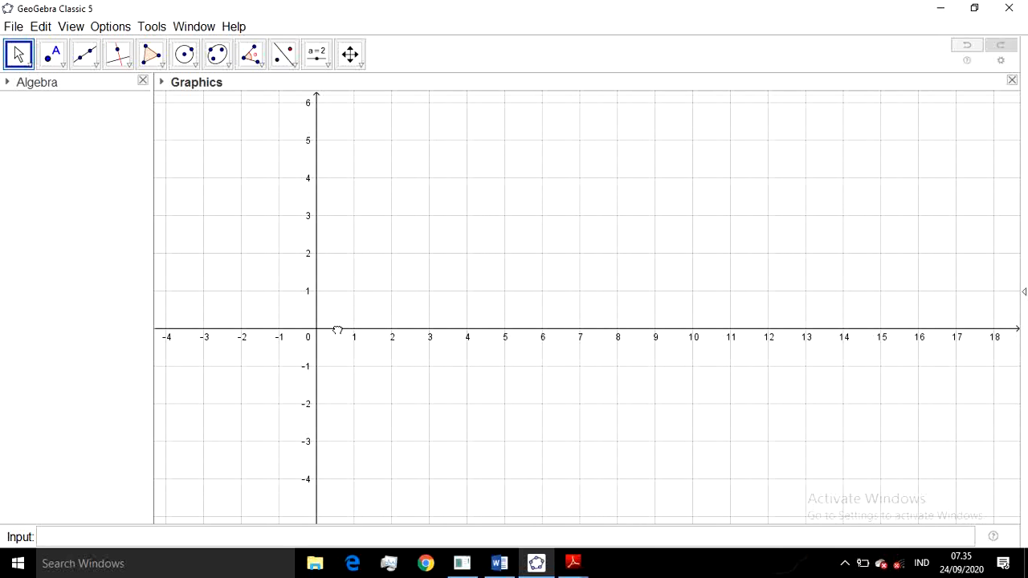
# Draw a right triangle with the Polygon tool, using vertices at (0, 2), (0, 0) and (2, 0)
pyautogui.moveTo(337, 331); pyautogui.dragTo(327, 446)
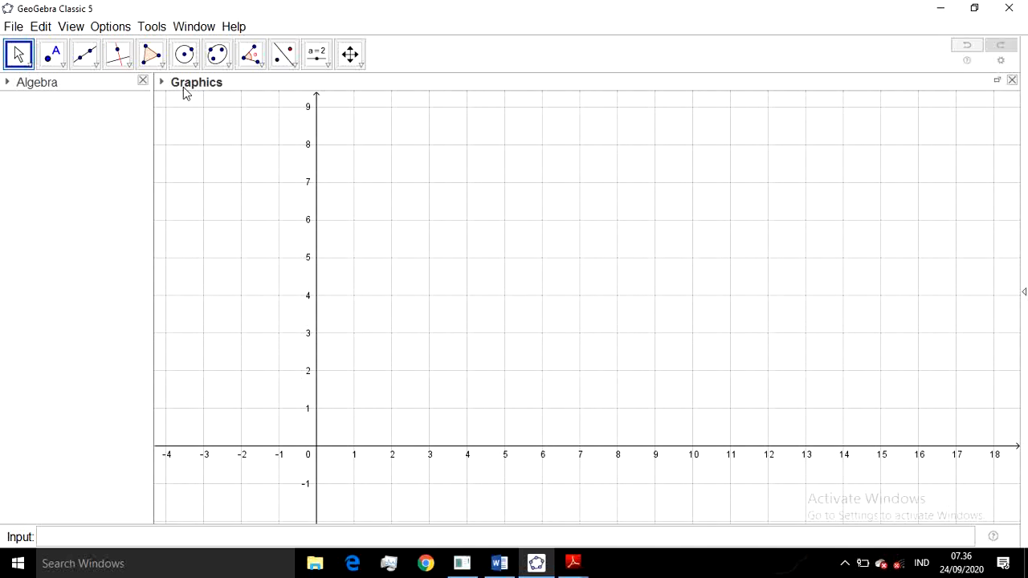
pyautogui.click(165, 71)
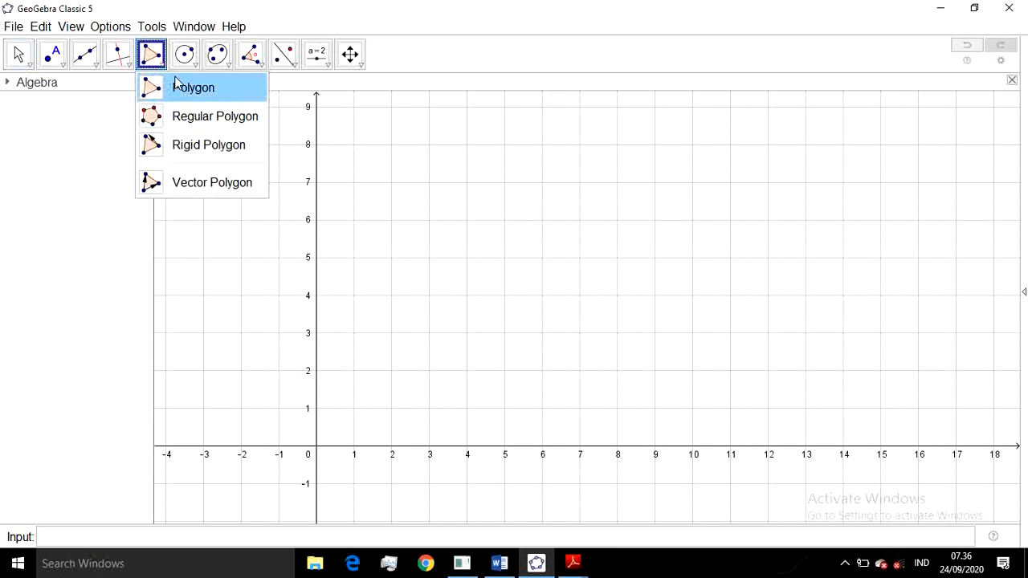
pyautogui.click(185, 90)
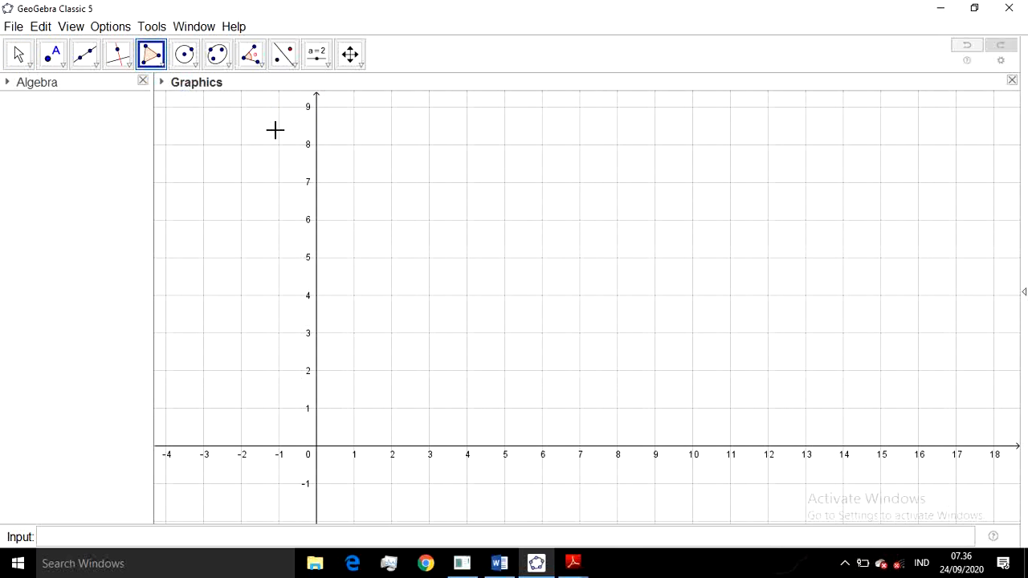
pyautogui.click(316, 371)
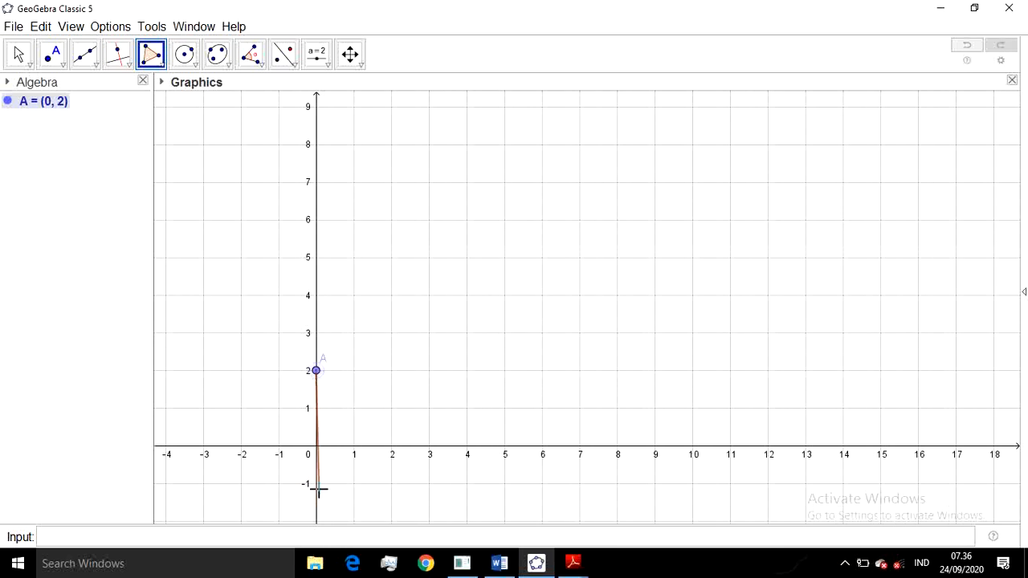
pyautogui.click(317, 446)
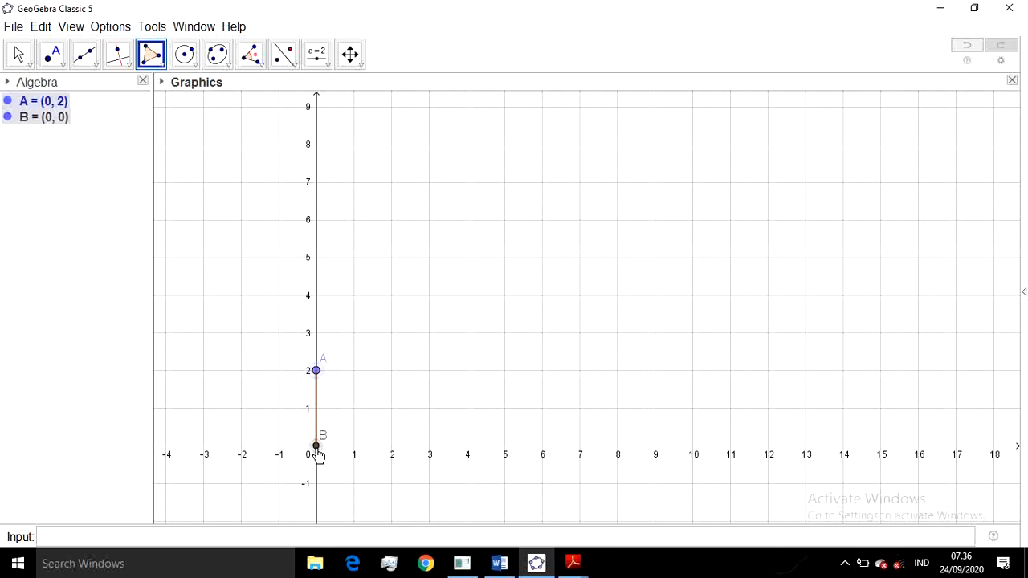
pyautogui.click(391, 447)
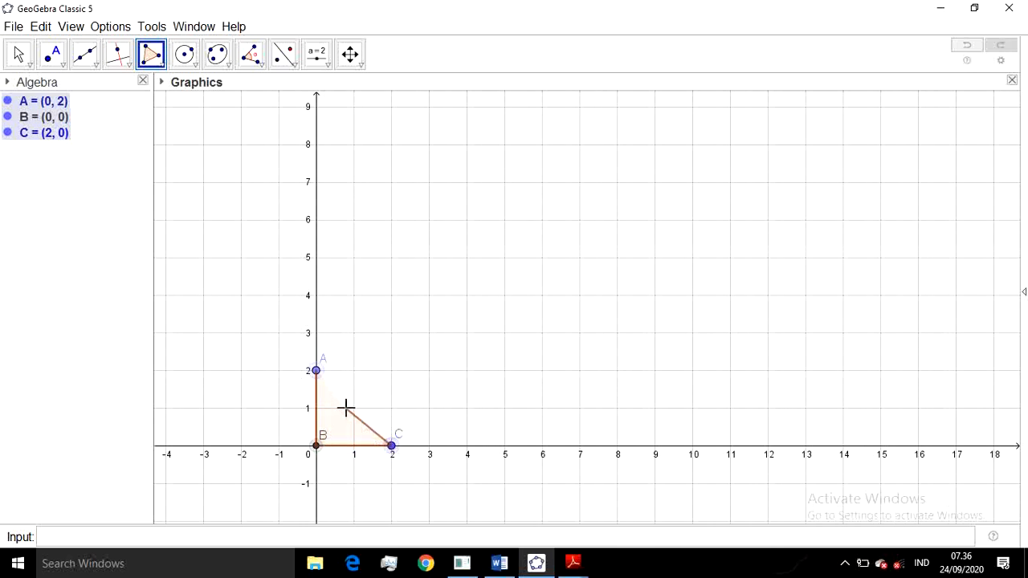
pyautogui.click(315, 370)
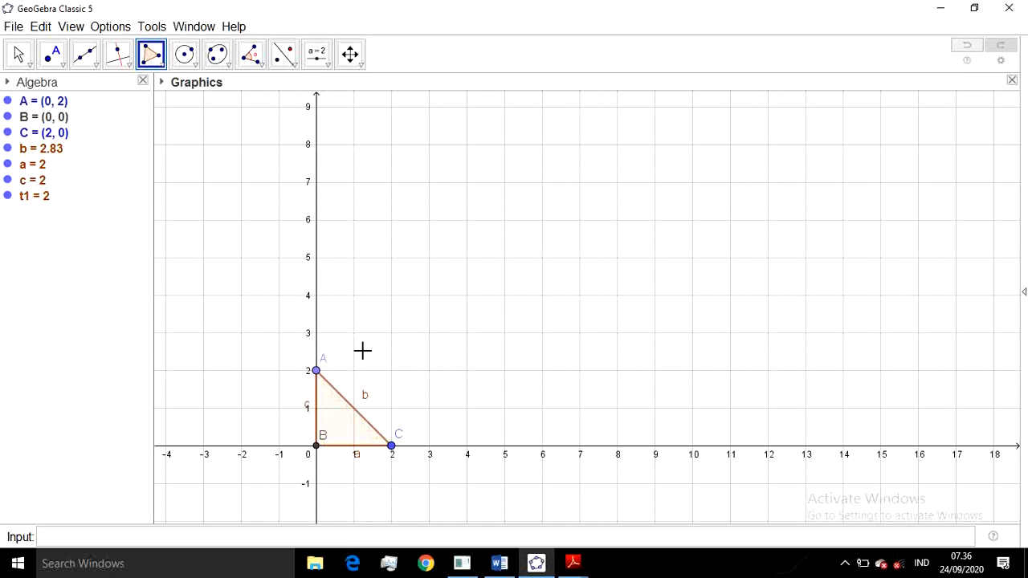
# Move the triangle's vertex C to about (2.86, 0.34), and bring it back to about (2.16, -0.02)
pyautogui.click(32, 69)
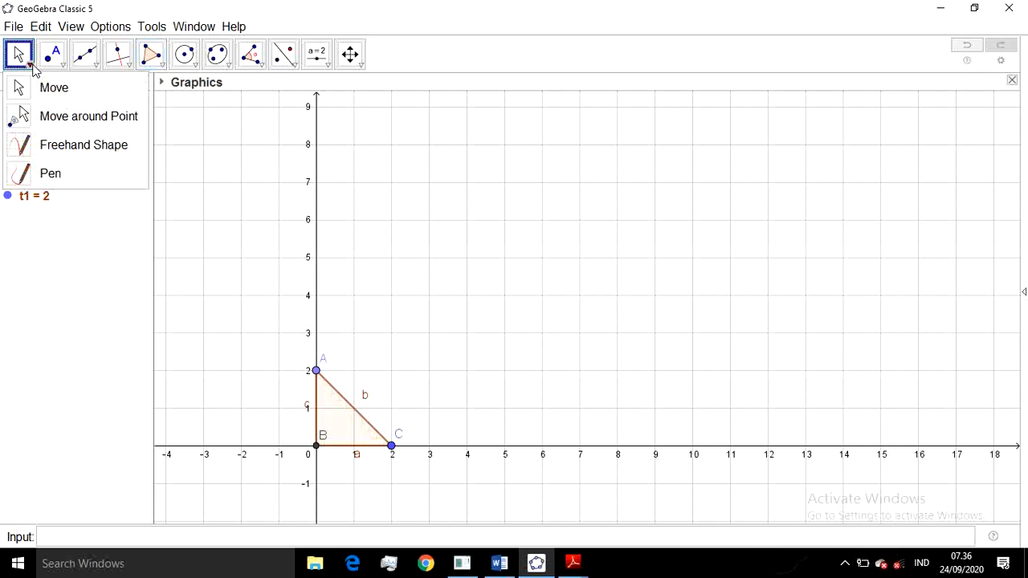
pyautogui.moveTo(28, 65)
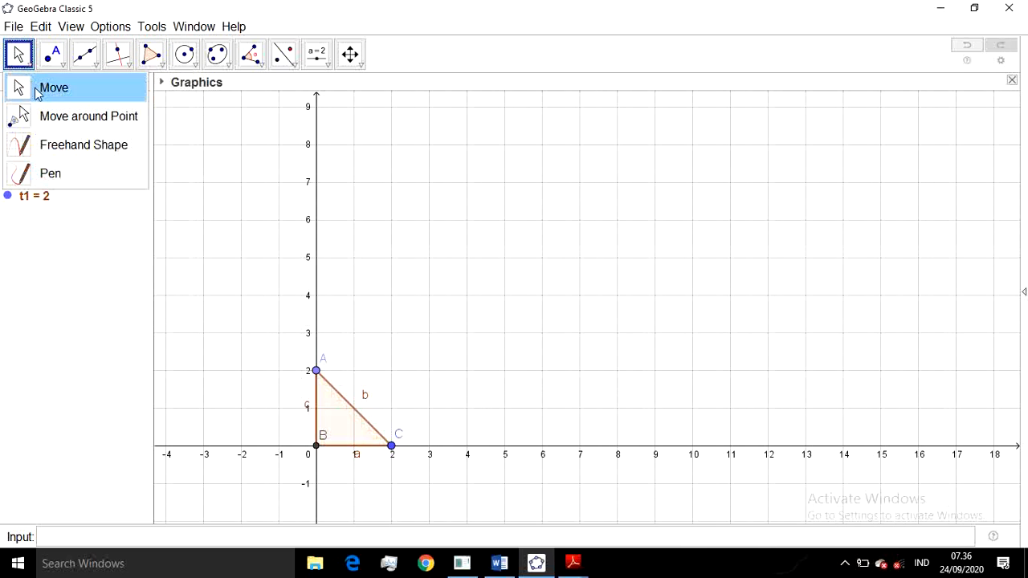
pyautogui.click(36, 93)
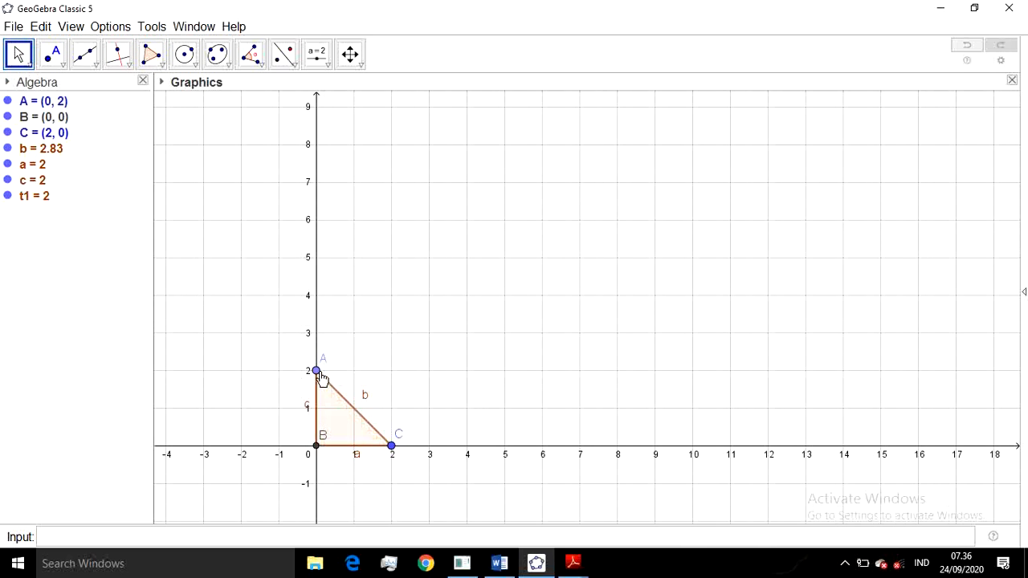
pyautogui.moveTo(317, 374)
pyautogui.mouseDown()
pyautogui.moveTo(345, 365)
pyautogui.moveTo(318, 354)
pyautogui.moveTo(317, 371)
pyautogui.mouseUp()
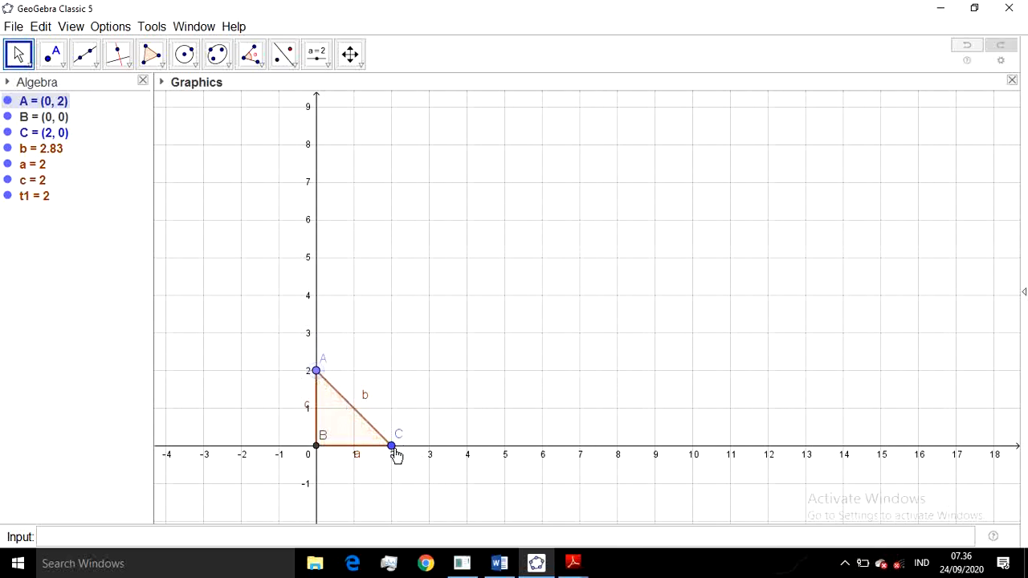
pyautogui.moveTo(395, 453); pyautogui.dragTo(425, 440)
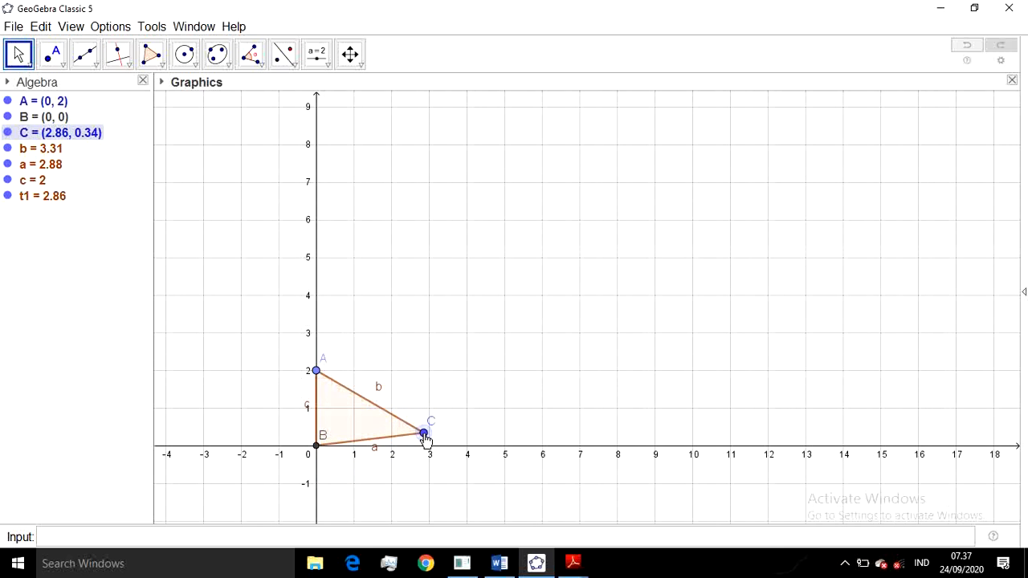
pyautogui.moveTo(425, 440); pyautogui.dragTo(396, 452)
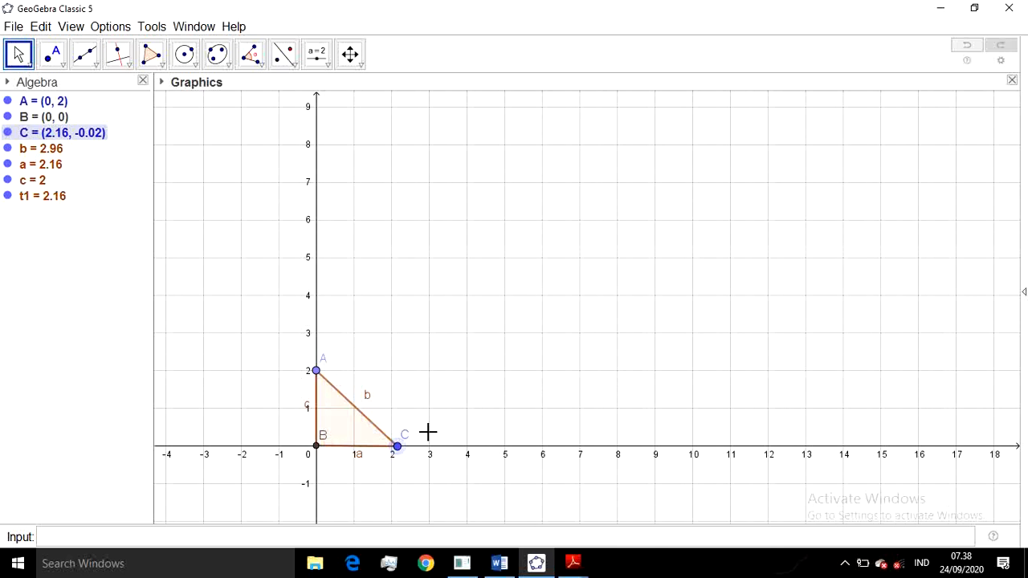
# Draw a horizontal line through new points at (6, 3) and (10, 3)
pyautogui.click(97, 71)
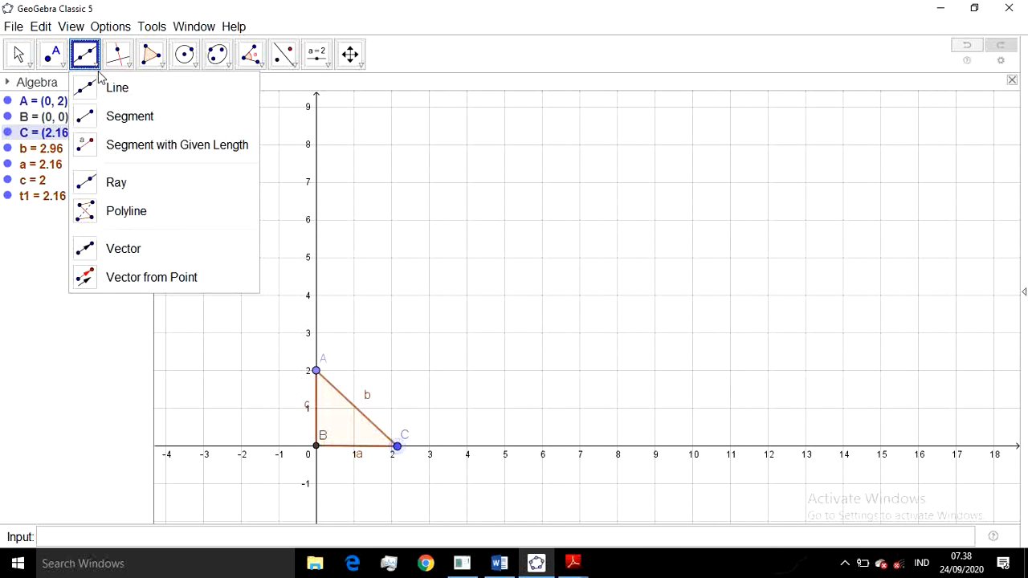
pyautogui.click(112, 90)
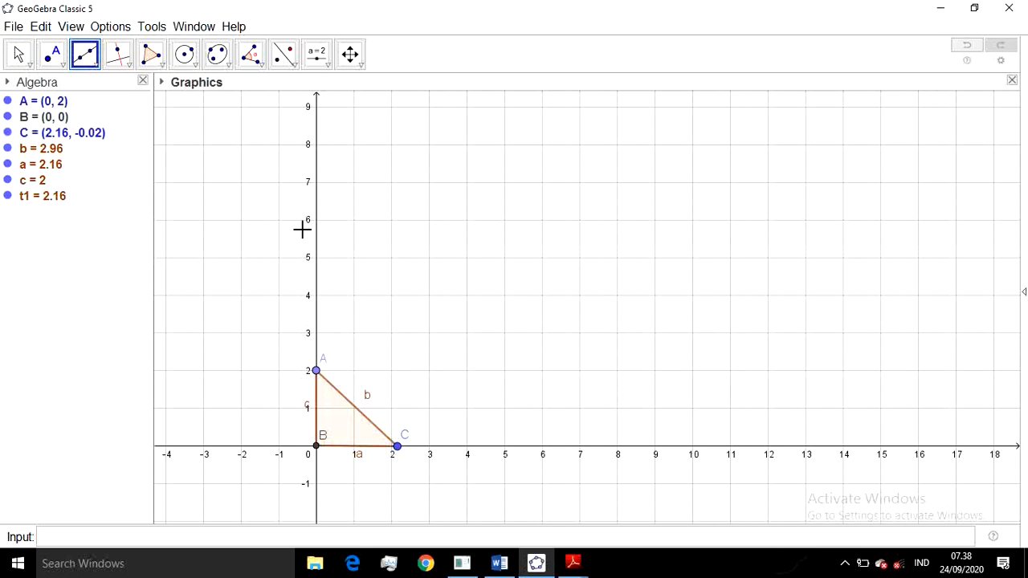
pyautogui.click(542, 333)
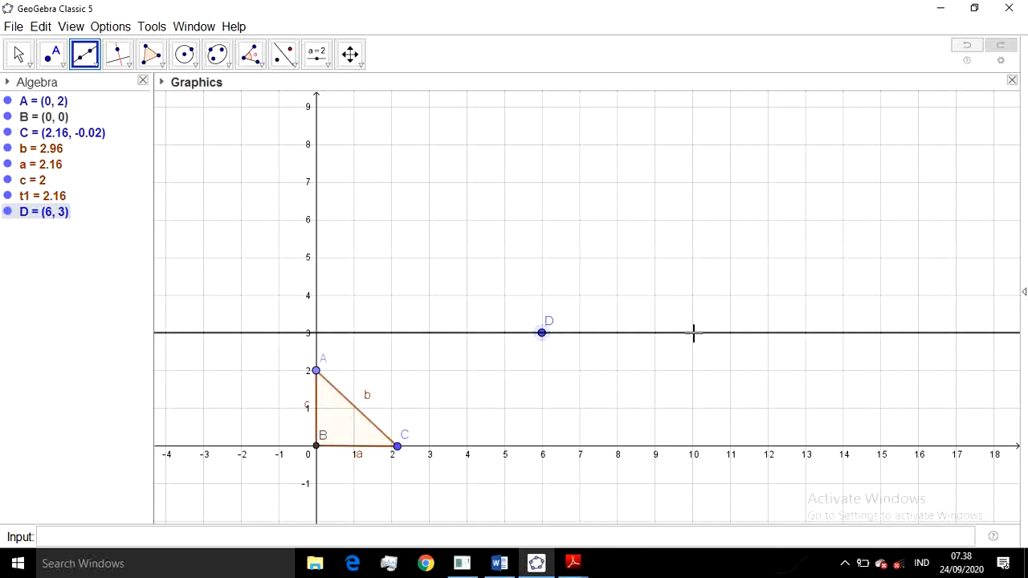
pyautogui.click(693, 333)
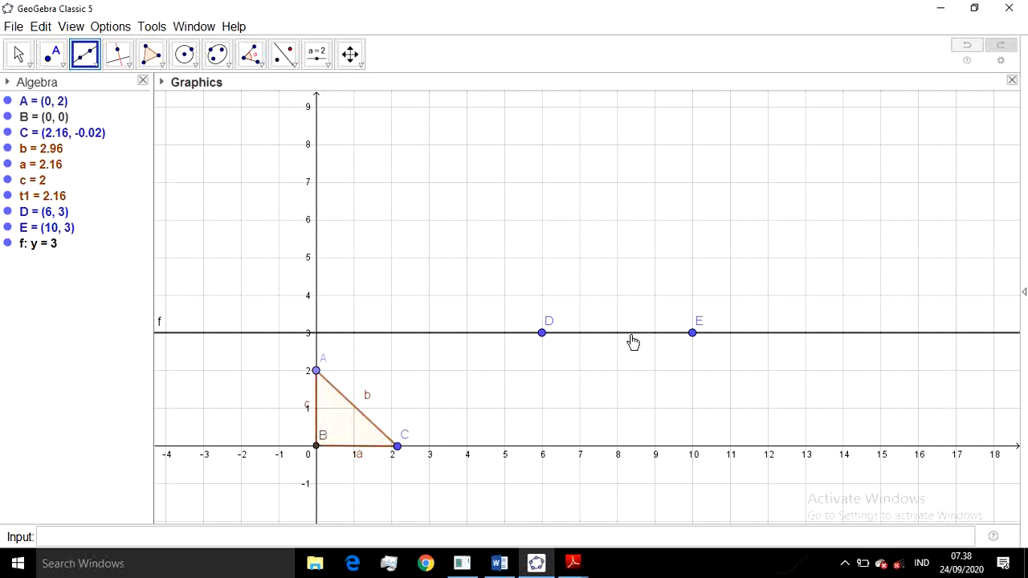
# Construct a line perpendicular to the horizontal line through point D at (6, 3)
pyautogui.click(131, 71)
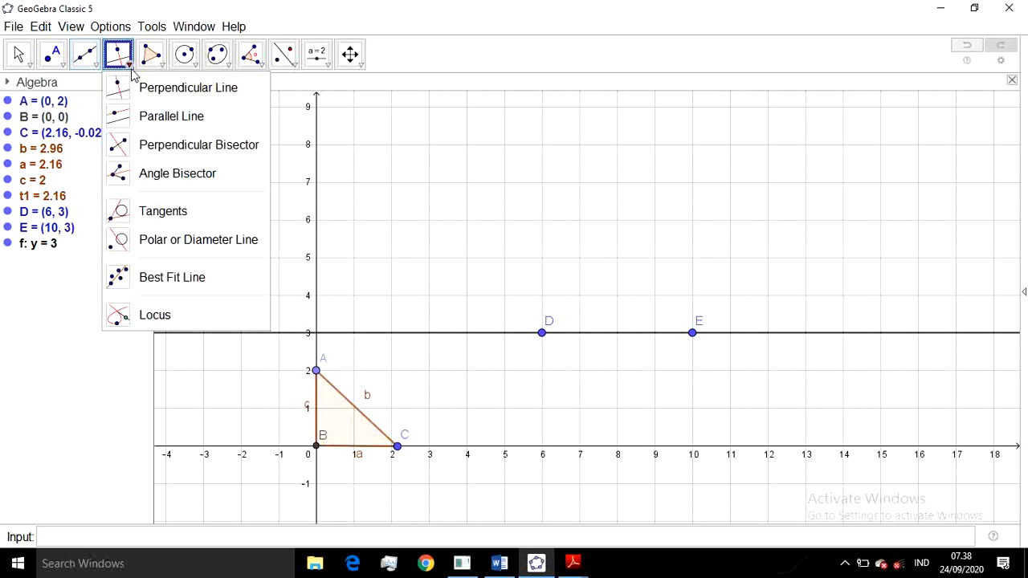
pyautogui.click(161, 96)
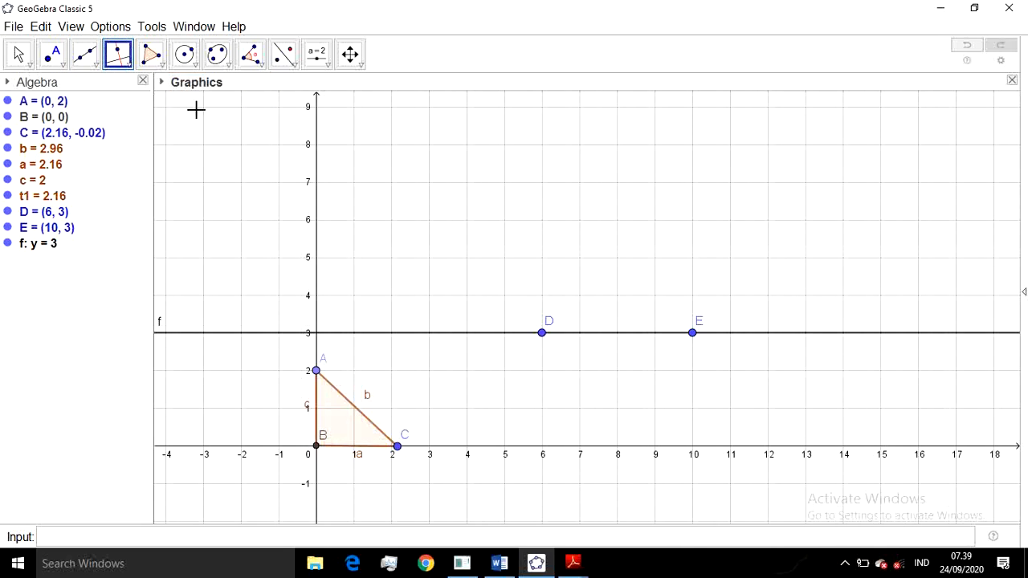
pyautogui.click(592, 334)
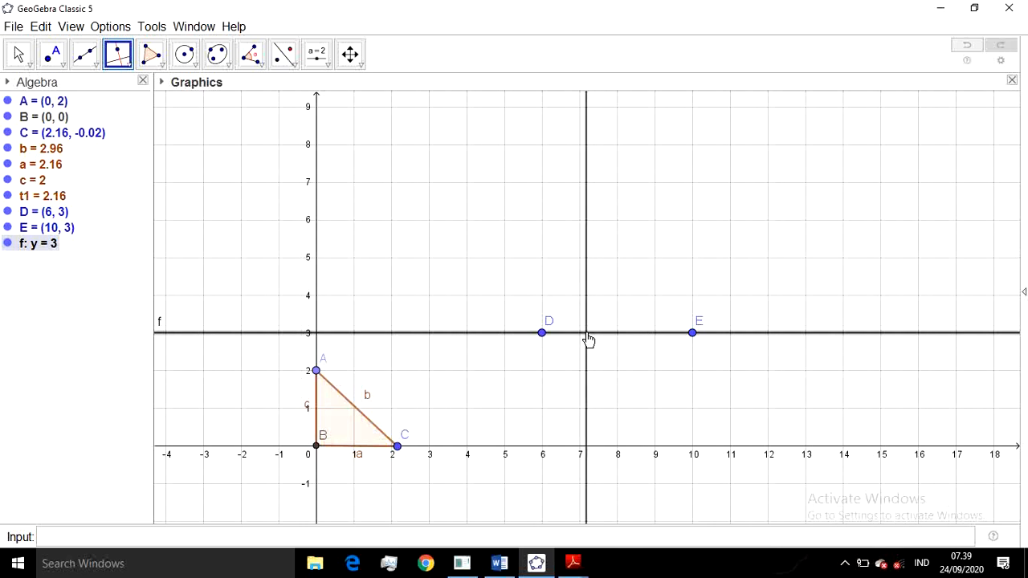
pyautogui.click(543, 335)
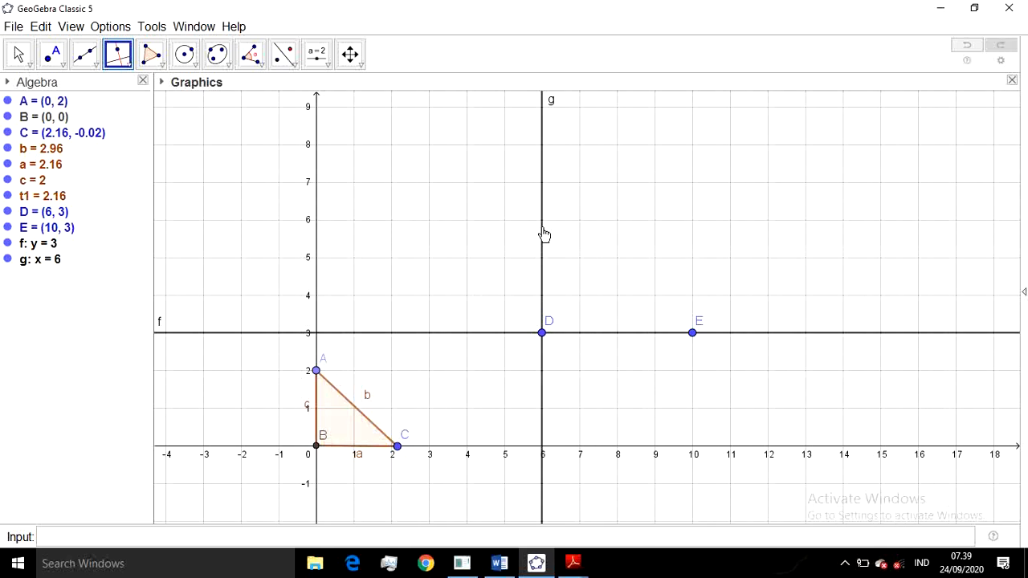
# Place a new point on the vertical line g at about (6, 5.62)
pyautogui.click(64, 64)
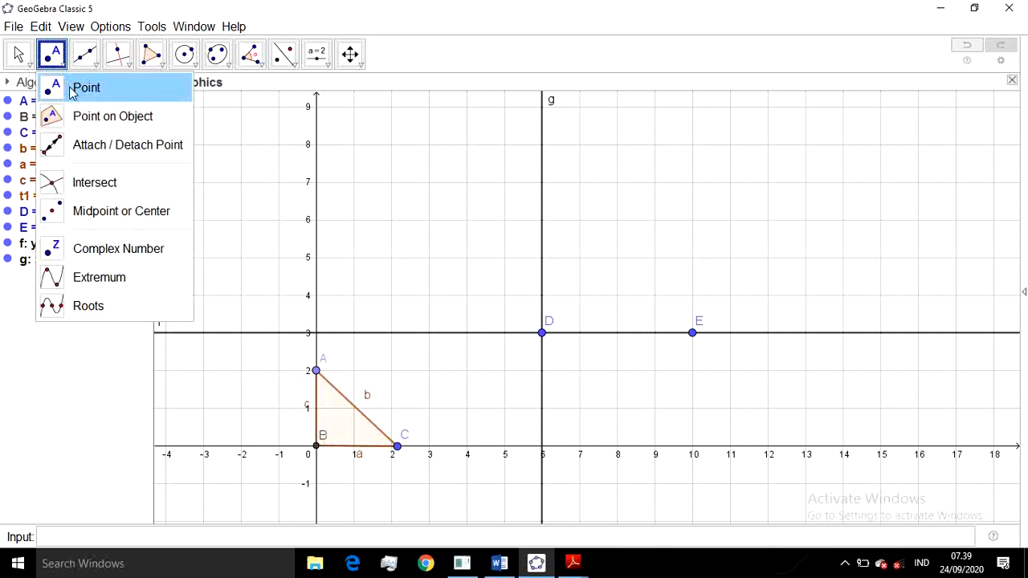
pyautogui.click(74, 90)
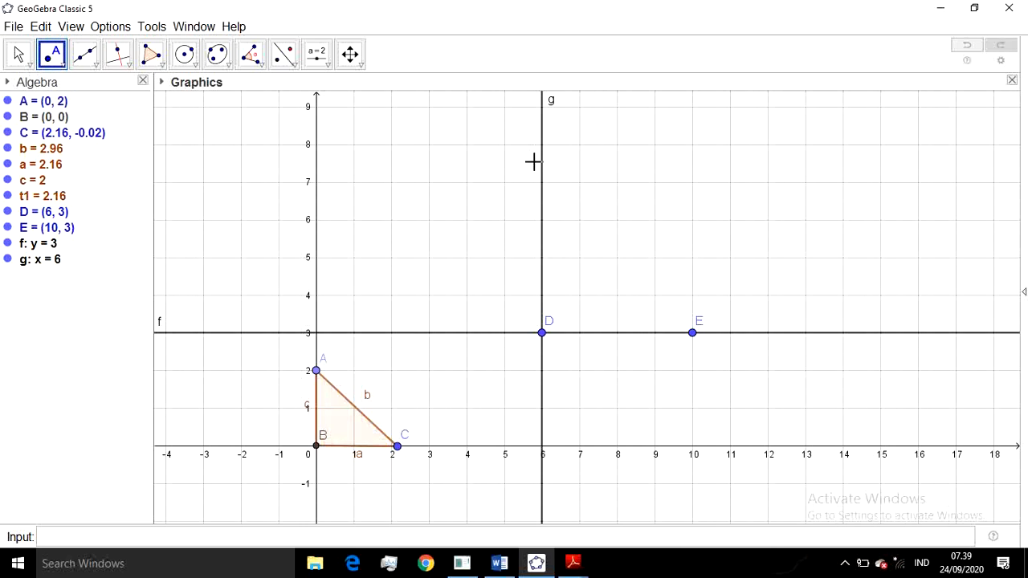
pyautogui.click(542, 235)
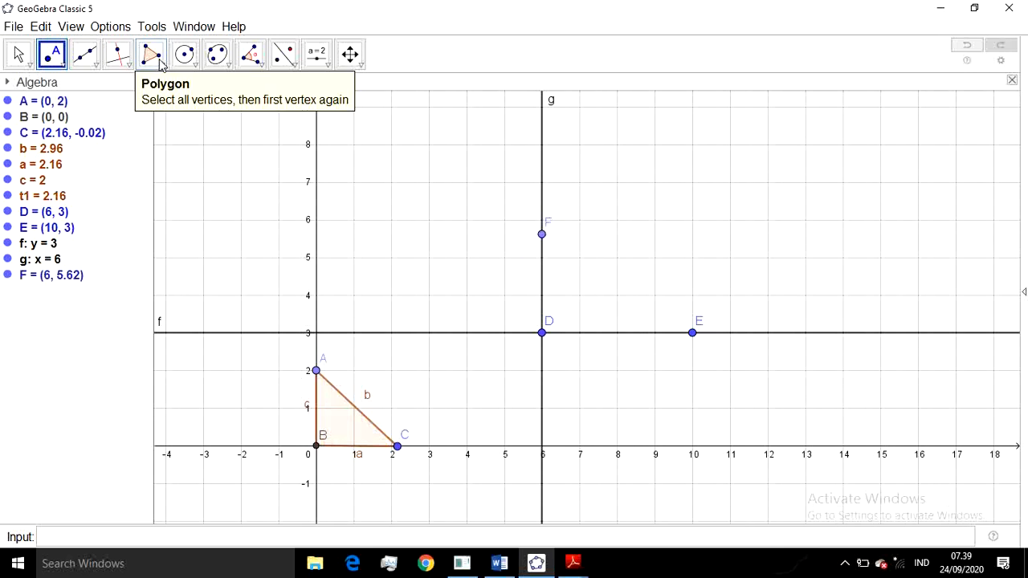
# Move point F along the vertical line to about (6, 6.24)
pyautogui.click(19, 54)
pyautogui.click(30, 68)
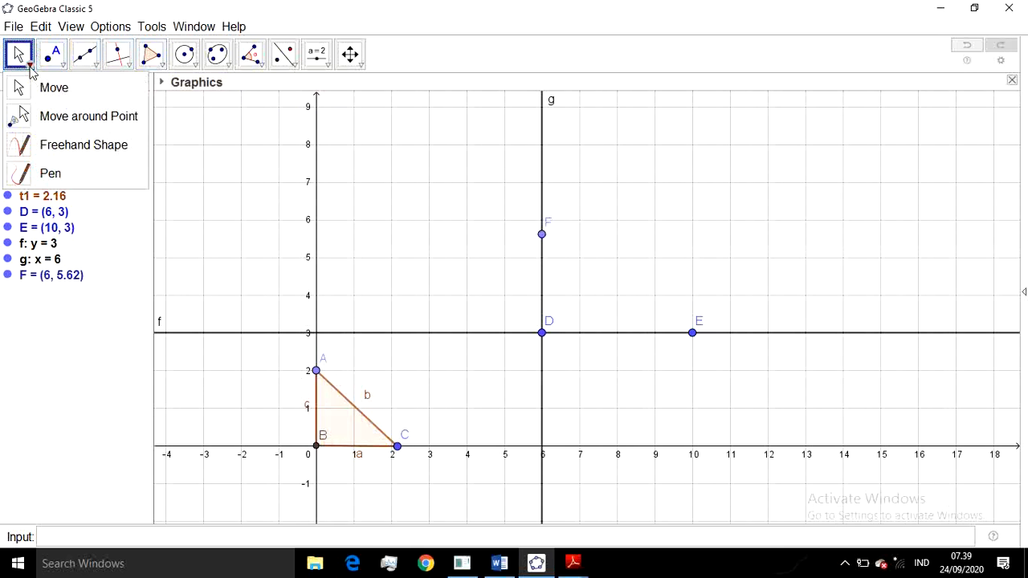
pyautogui.click(51, 90)
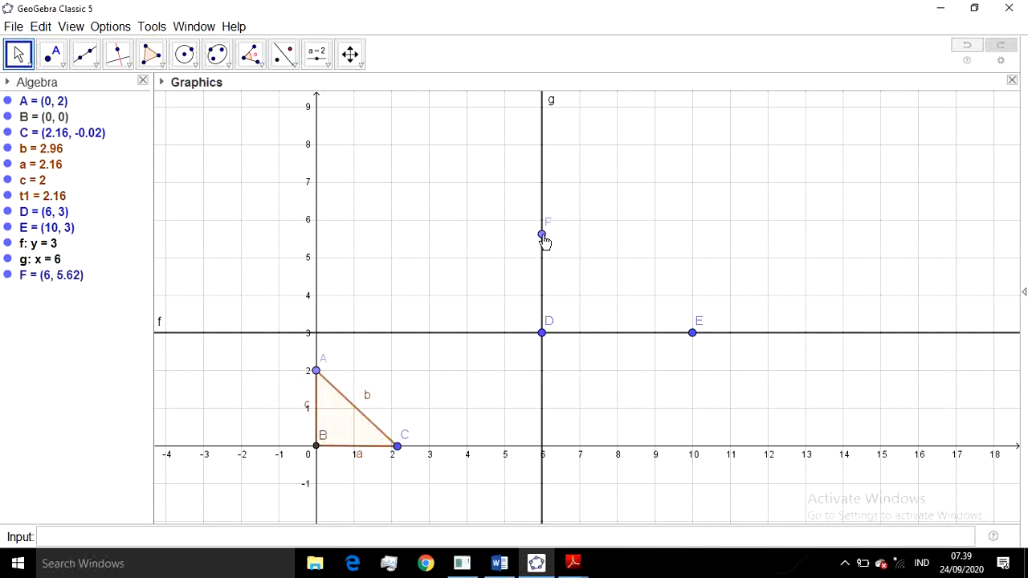
pyautogui.moveTo(544, 241)
pyautogui.mouseDown()
pyautogui.moveTo(546, 228)
pyautogui.moveTo(567, 227)
pyautogui.moveTo(565, 278)
pyautogui.moveTo(544, 210)
pyautogui.moveTo(546, 261)
pyautogui.moveTo(546, 224)
pyautogui.mouseUp()
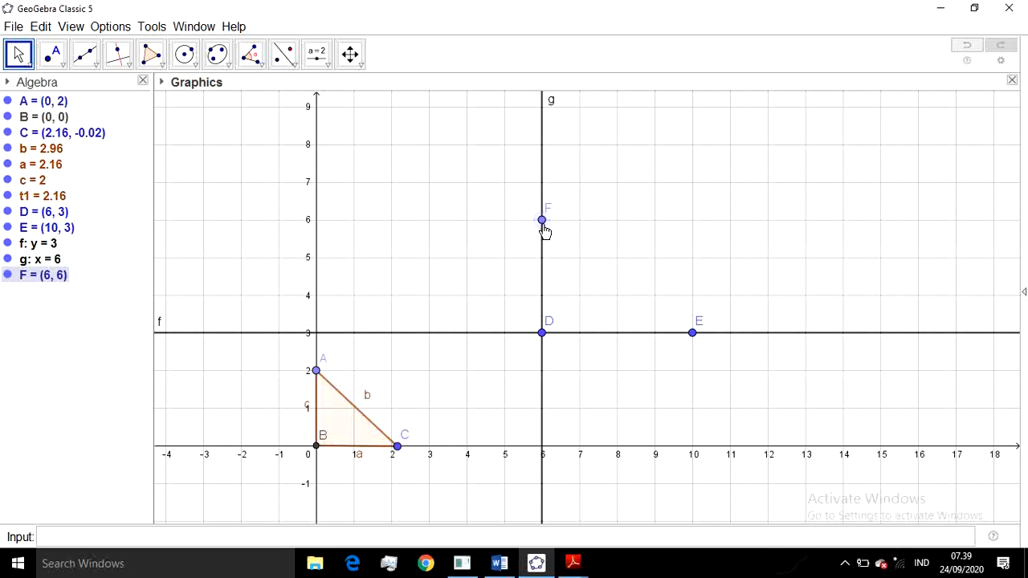
pyautogui.moveTo(544, 229); pyautogui.dragTo(544, 227)
pyautogui.click(8, 244)
pyautogui.click(7, 244)
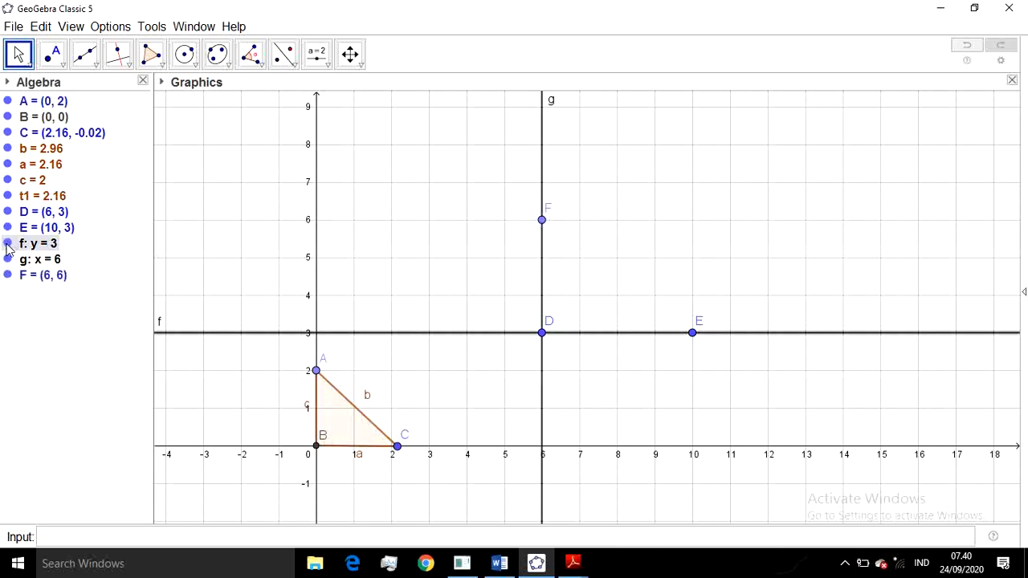
pyautogui.click(543, 222)
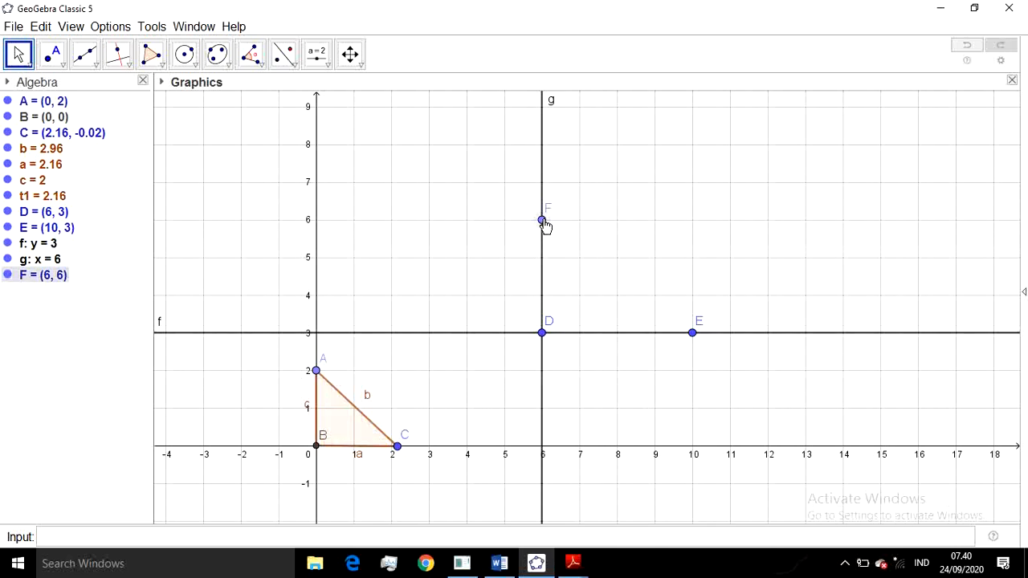
pyautogui.moveTo(544, 227)
pyautogui.mouseDown()
pyautogui.moveTo(546, 236)
pyautogui.moveTo(546, 218)
pyautogui.mouseUp()
# Draw a right triangle with the Polygon tool through points D, F and E
pyautogui.click(163, 69)
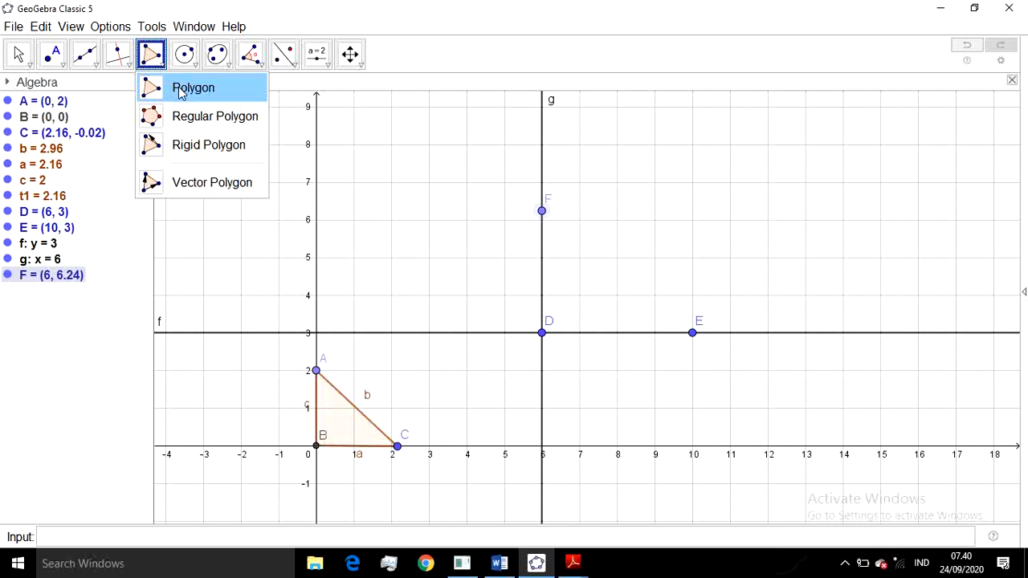
pyautogui.click(181, 93)
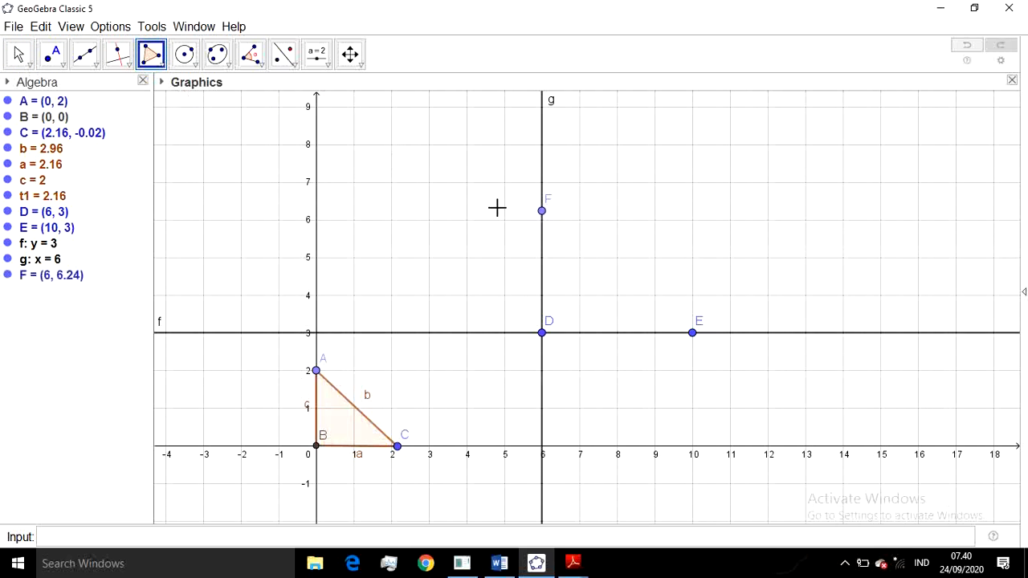
pyautogui.click(541, 333)
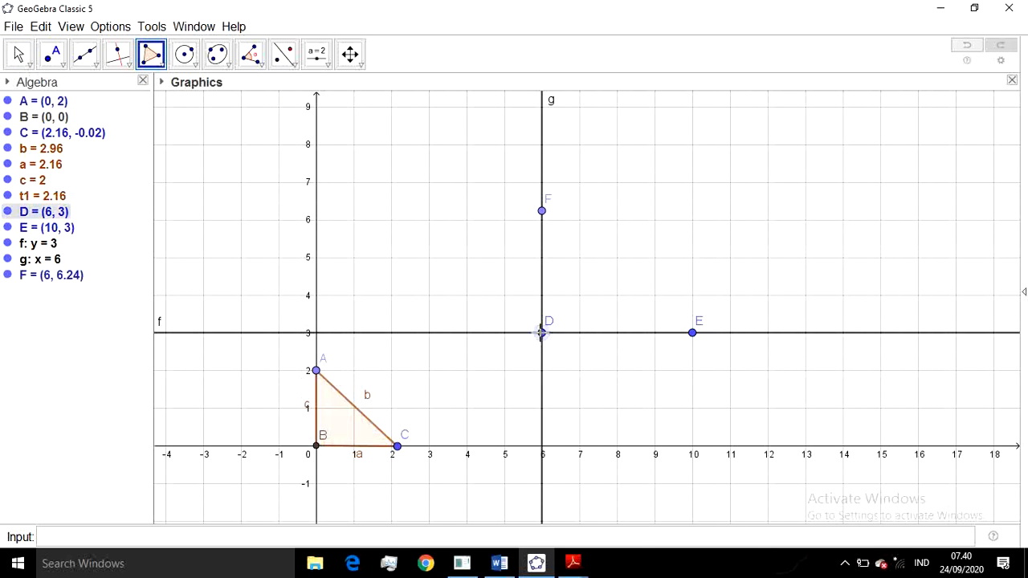
pyautogui.click(542, 212)
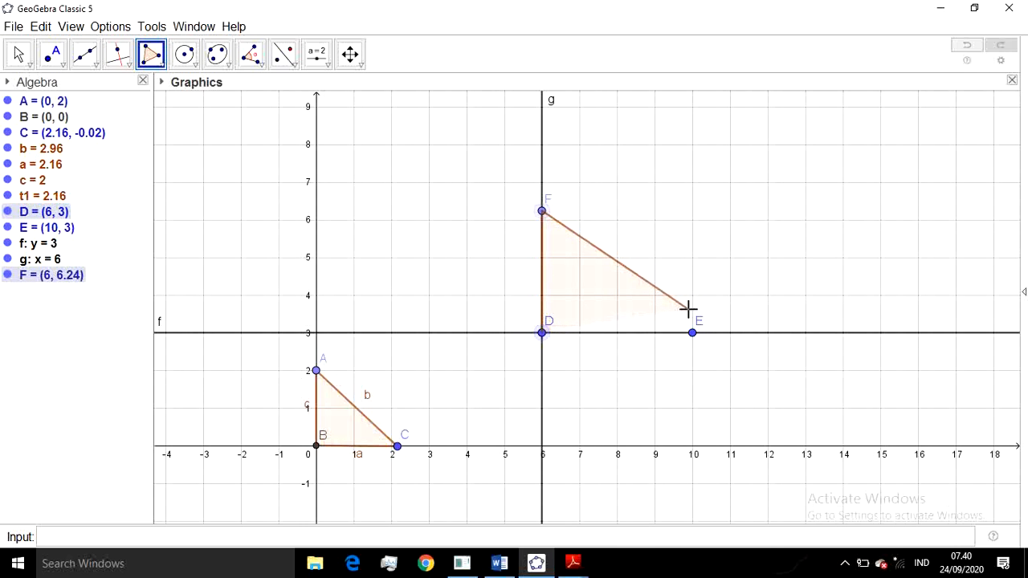
pyautogui.click(695, 339)
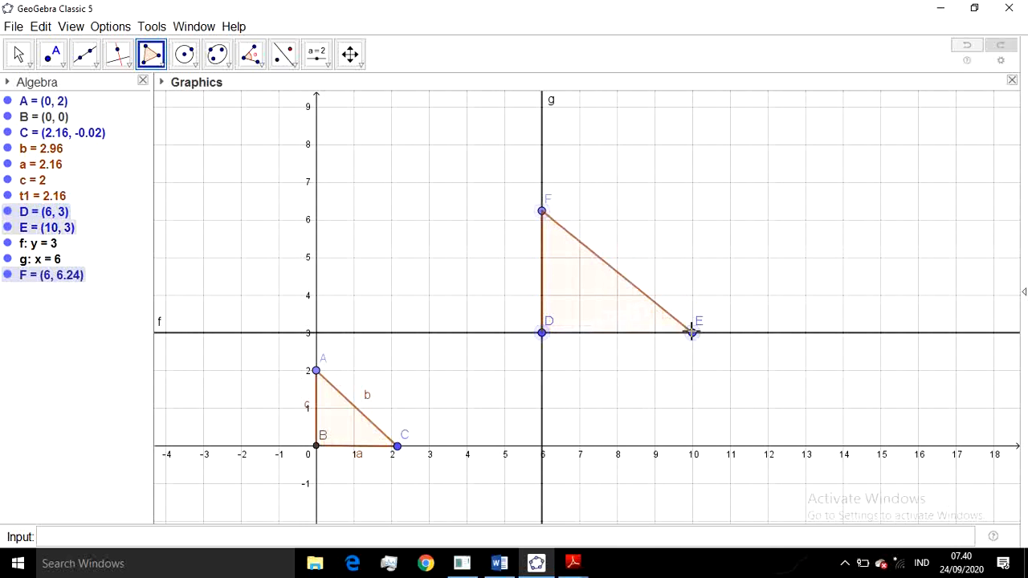
pyautogui.click(542, 334)
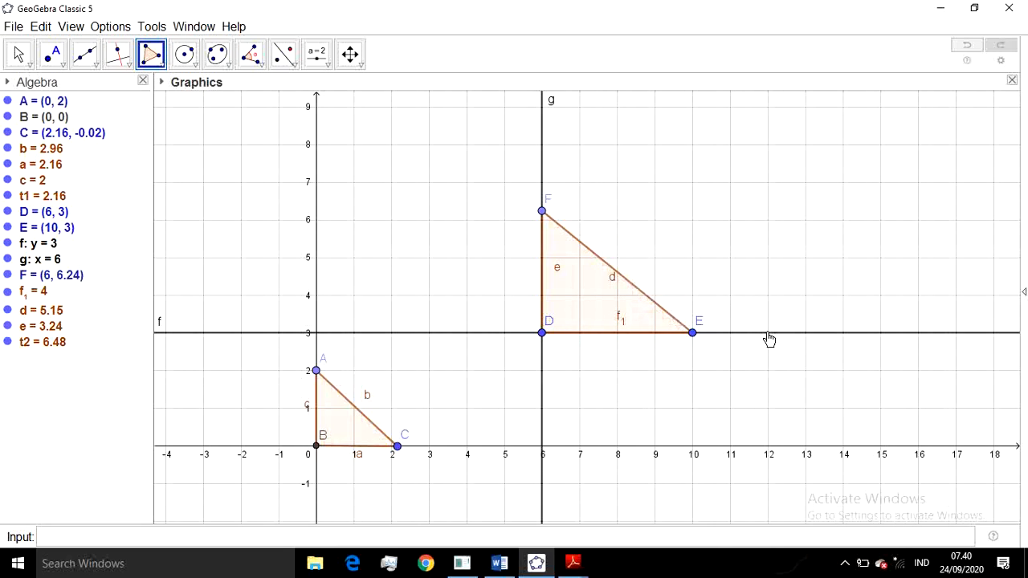
# Hide the horizontal line f and the perpendicular line g
pyautogui.rightClick(718, 340)
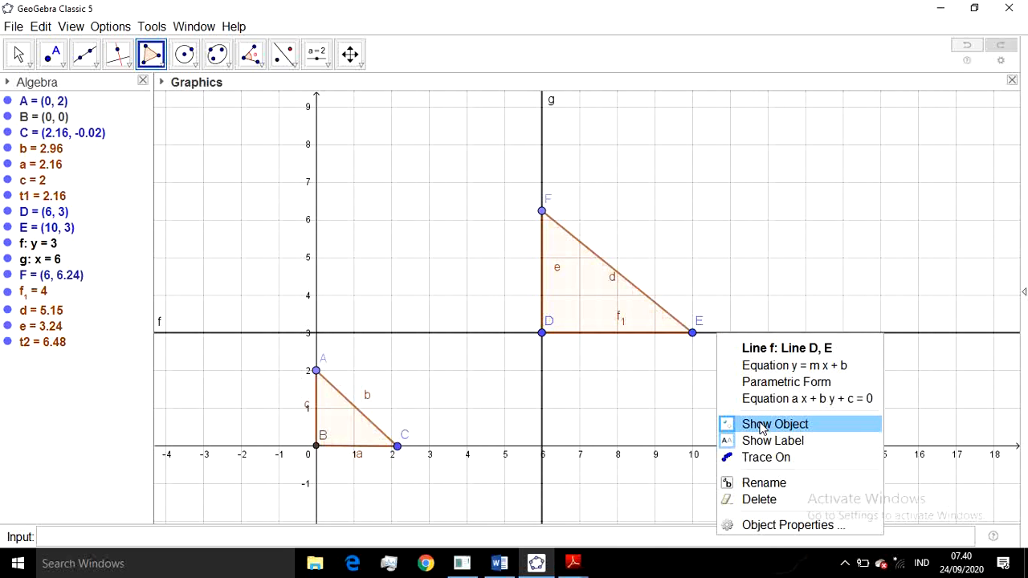
pyautogui.click(761, 424)
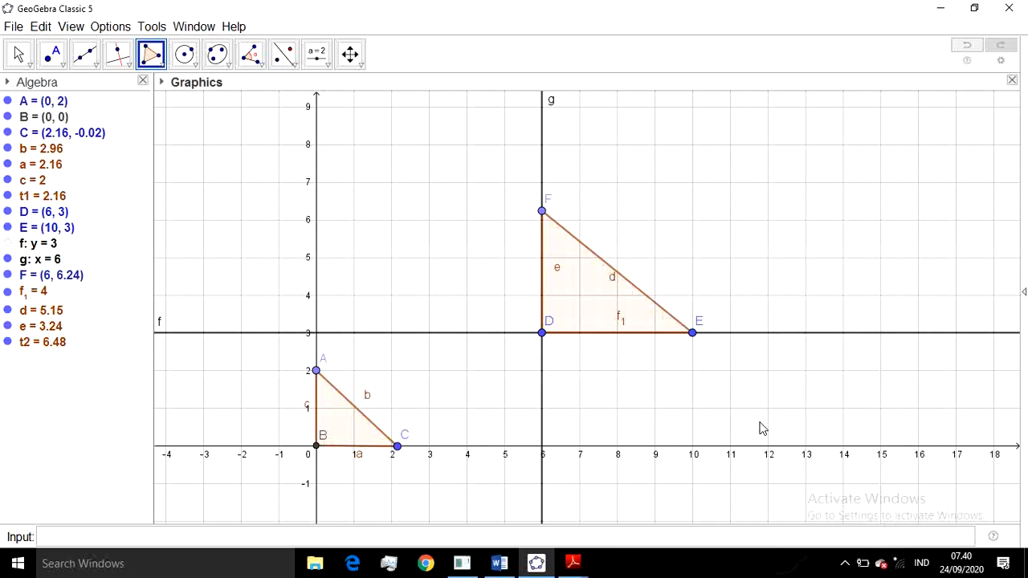
pyautogui.rightClick(544, 376)
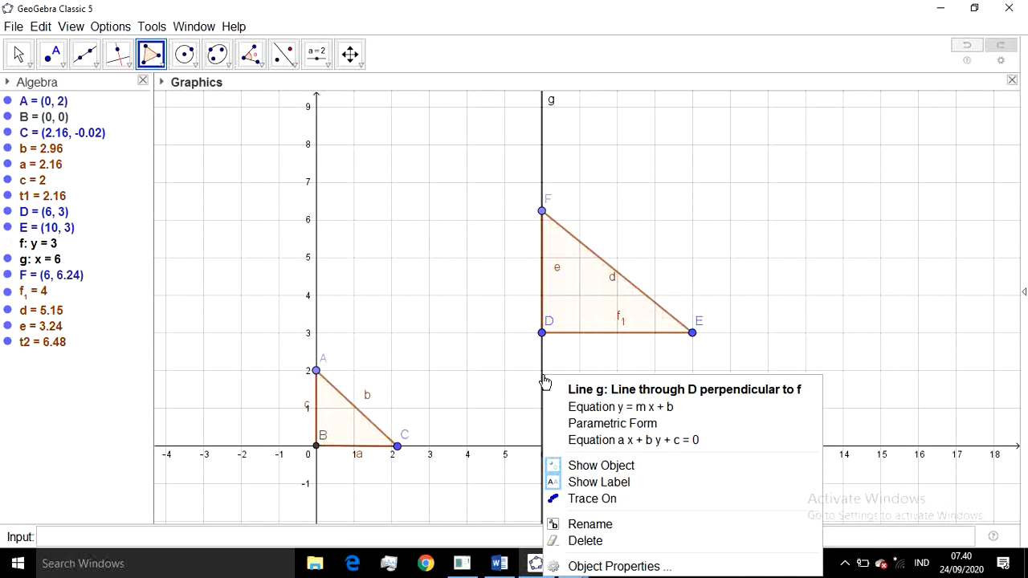
pyautogui.click(592, 465)
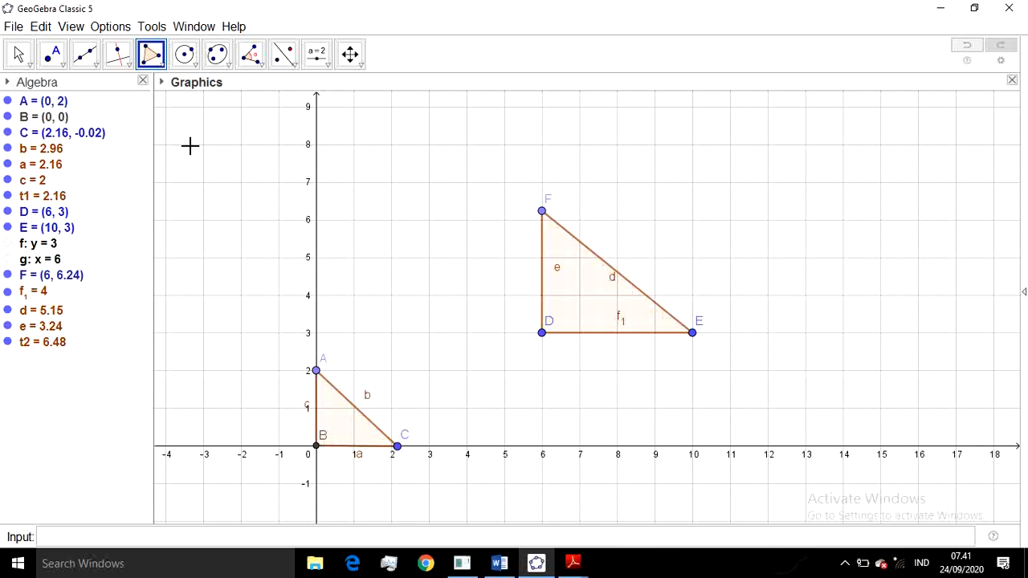
# Move vertex C of the first triangle along the x-axis to about (3.64, 0)
pyautogui.click(30, 64)
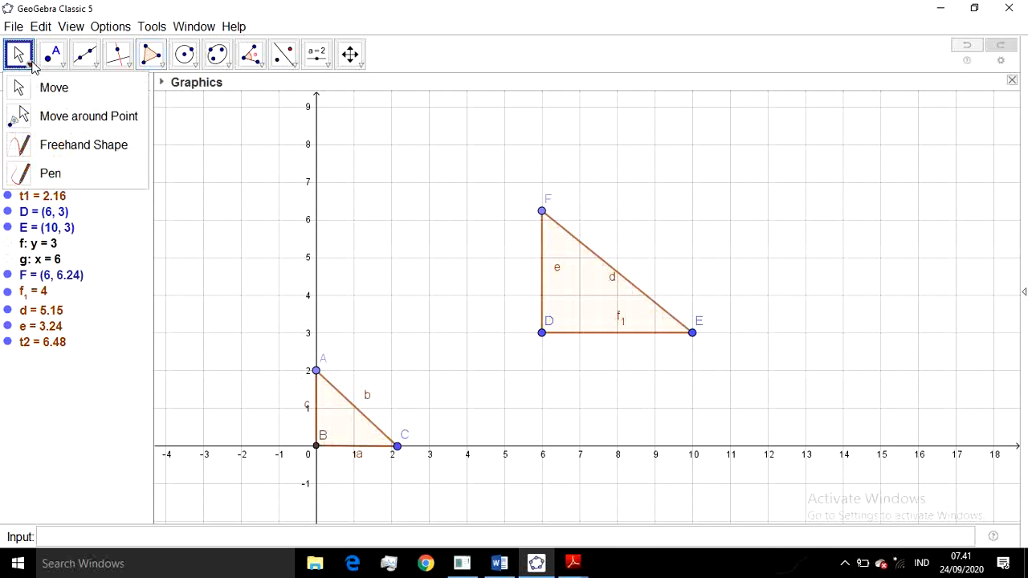
pyautogui.click(34, 74)
pyautogui.click(40, 68)
pyautogui.click(32, 67)
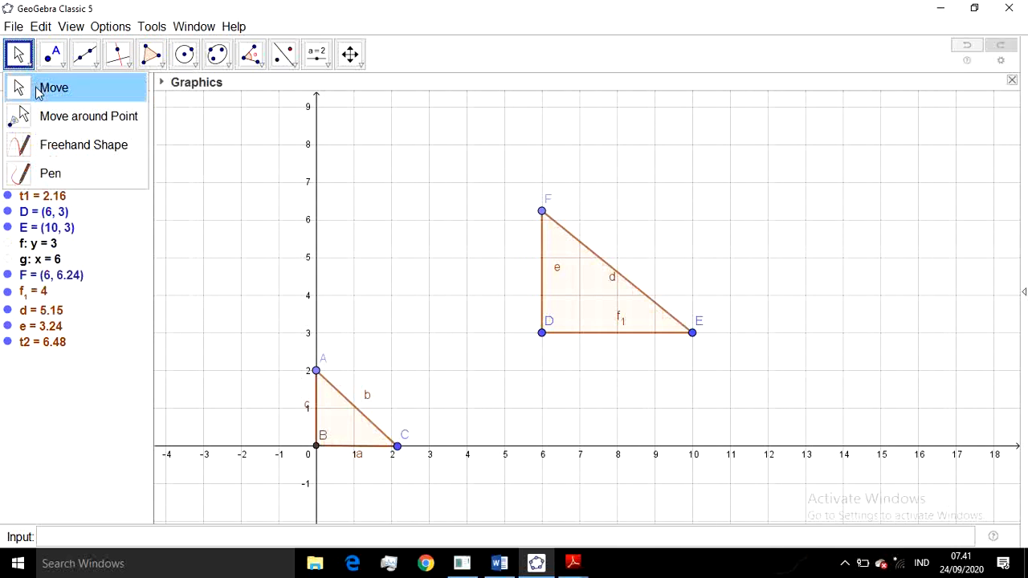
pyautogui.click(34, 86)
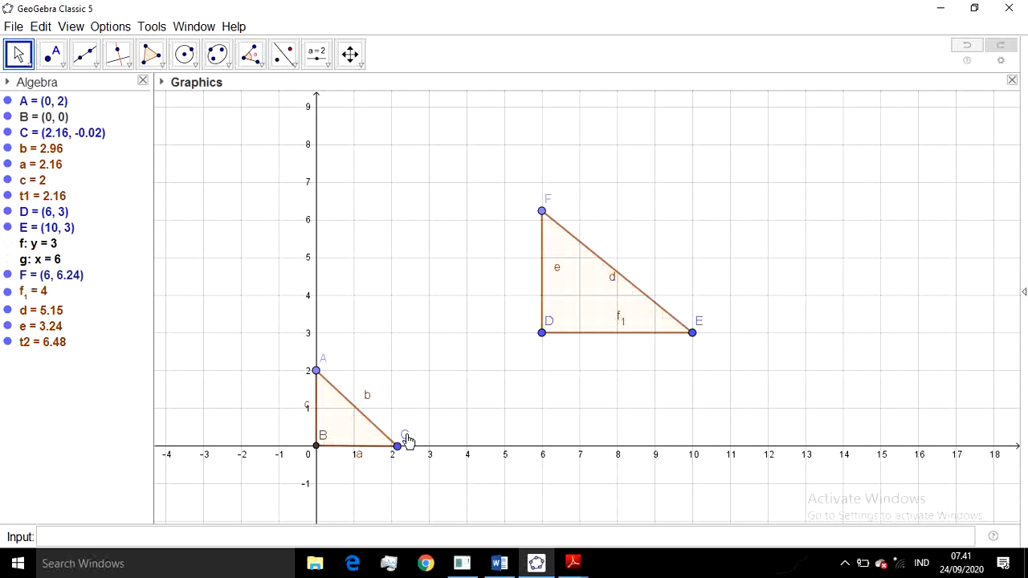
pyautogui.moveTo(398, 447); pyautogui.dragTo(453, 446)
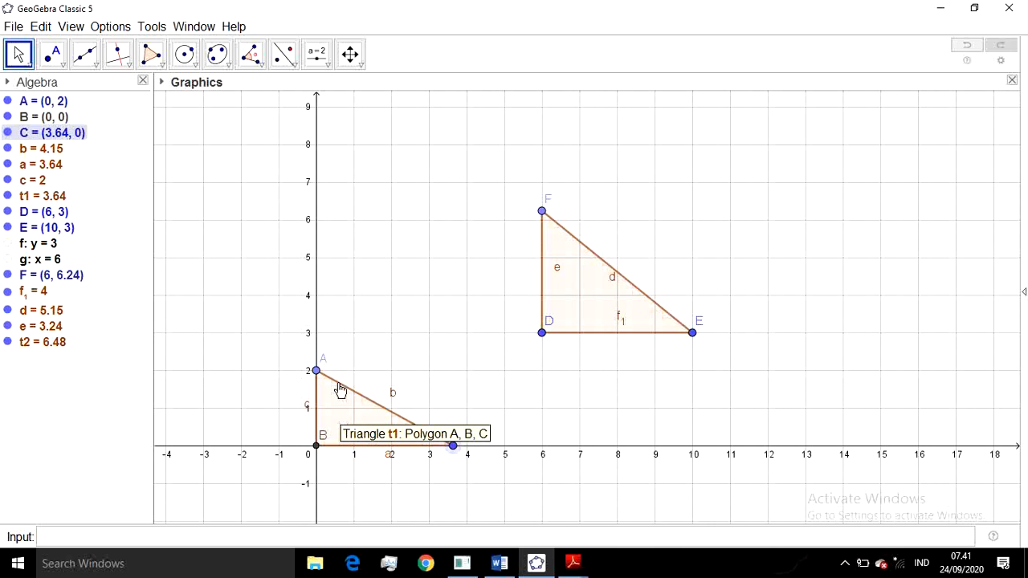
# Mark the angle at vertex B of the first triangle between sides a and c
pyautogui.click(264, 69)
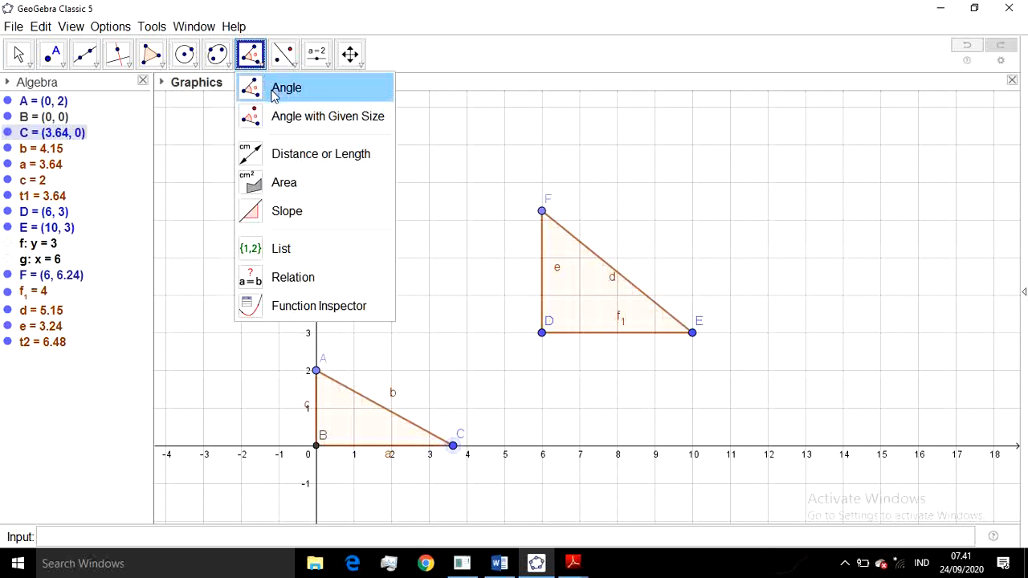
pyautogui.click(276, 93)
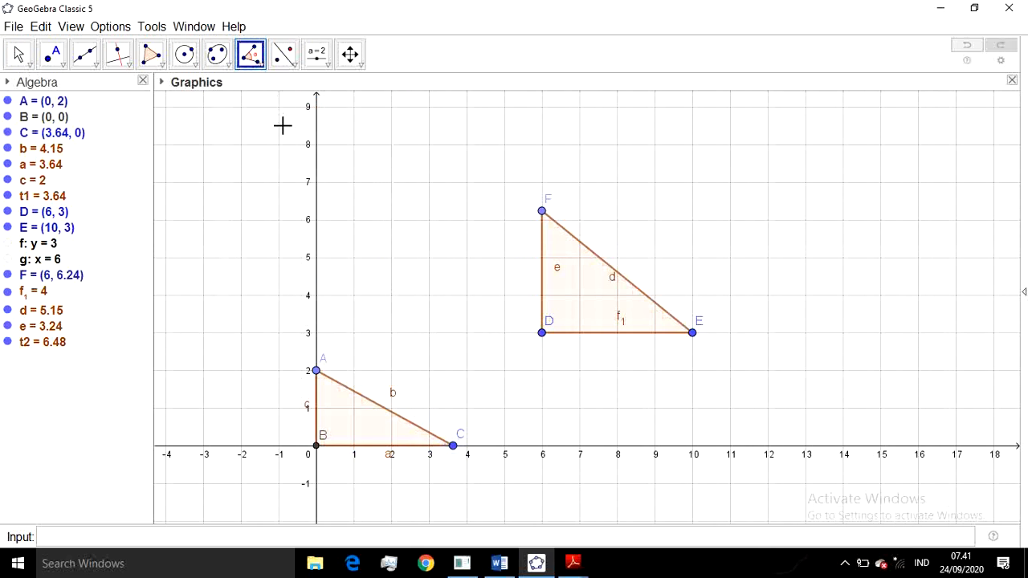
pyautogui.click(337, 448)
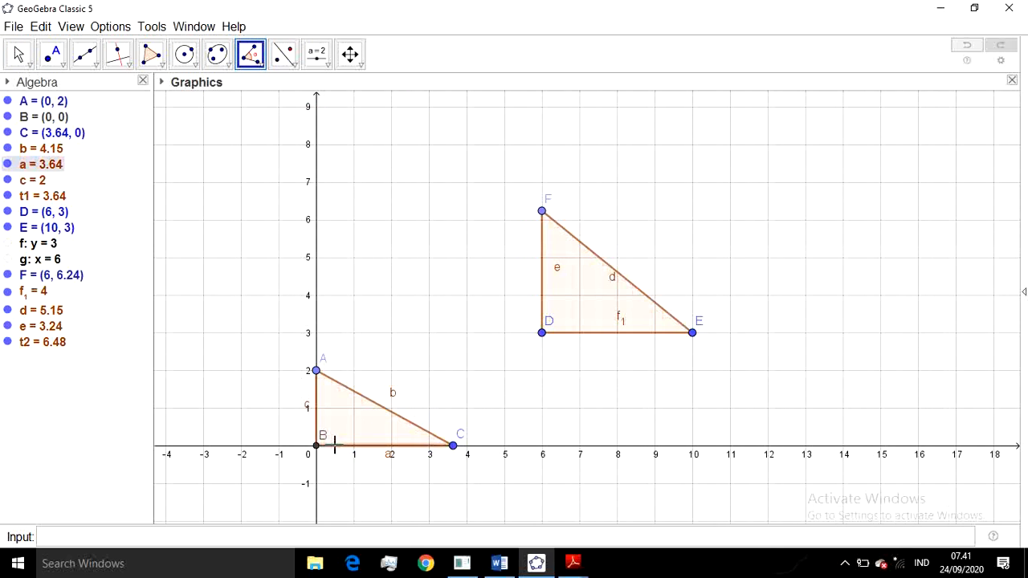
pyautogui.click(317, 433)
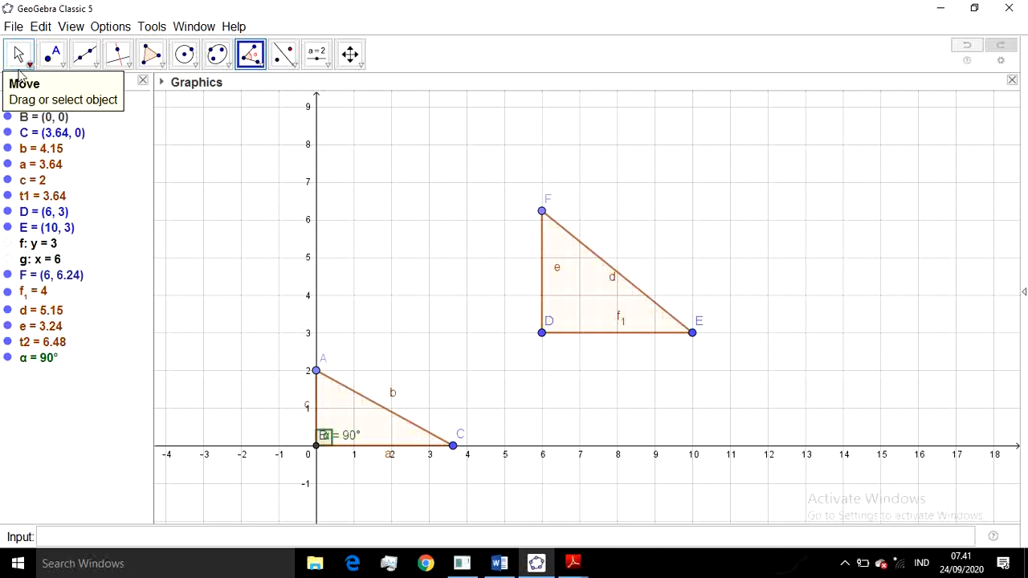
# Move vertex C of the first triangle to about (3.86, 0)
pyautogui.click(22, 59)
pyautogui.click(39, 86)
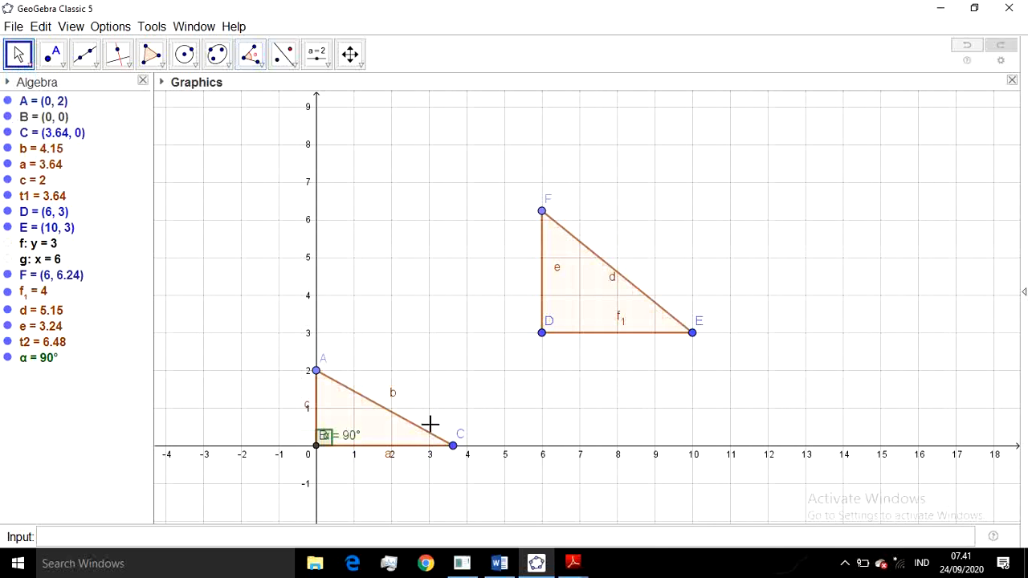
pyautogui.moveTo(453, 446)
pyautogui.mouseDown()
pyautogui.moveTo(456, 402)
pyautogui.moveTo(393, 374)
pyautogui.moveTo(461, 444)
pyautogui.moveTo(447, 486)
pyautogui.moveTo(464, 452)
pyautogui.mouseUp()
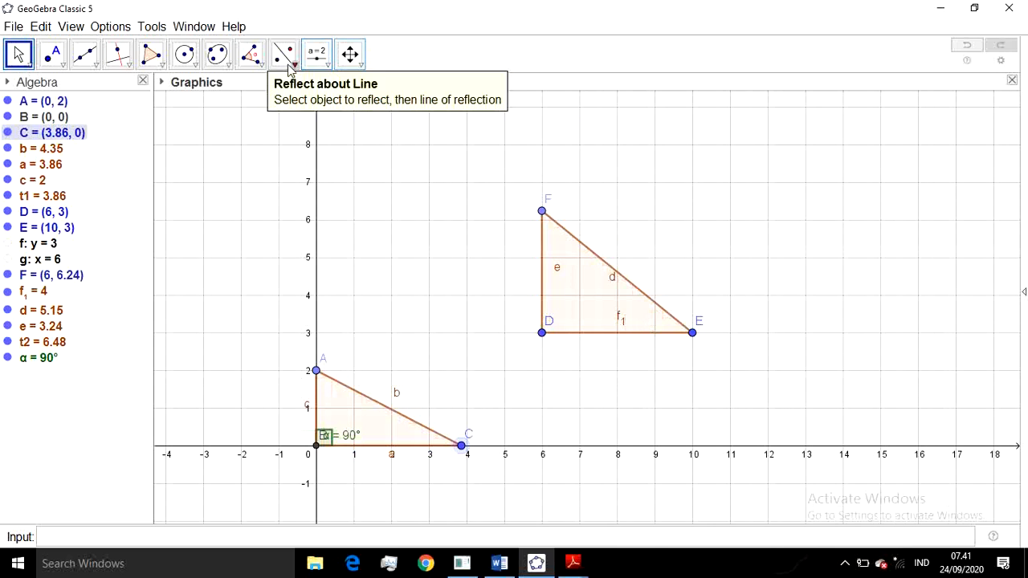
# Mark the interior angles at vertices D, F and E of the second triangle with the Angle tool
pyautogui.click(249, 55)
pyautogui.moveTo(283, 58)
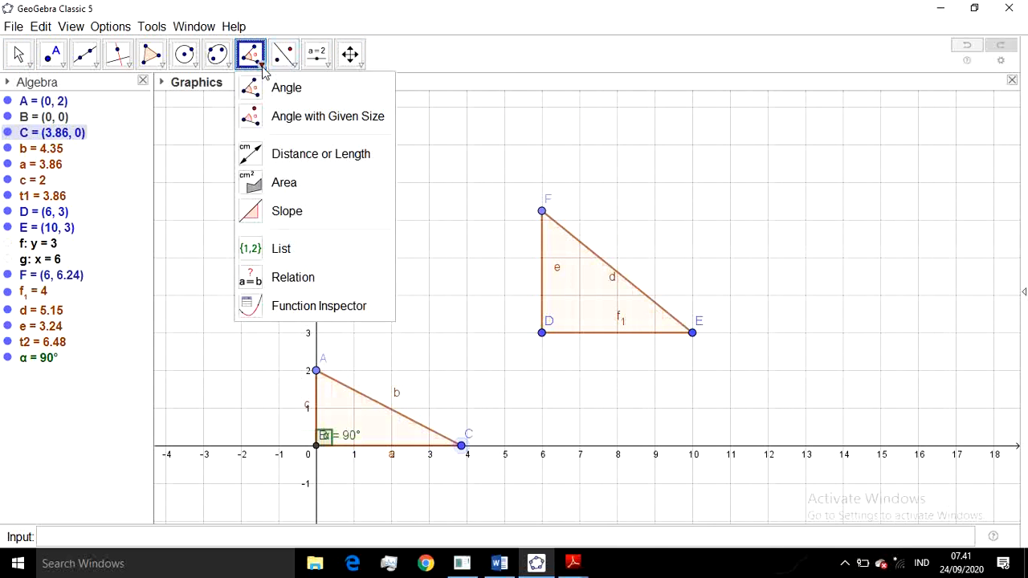
pyautogui.click(266, 90)
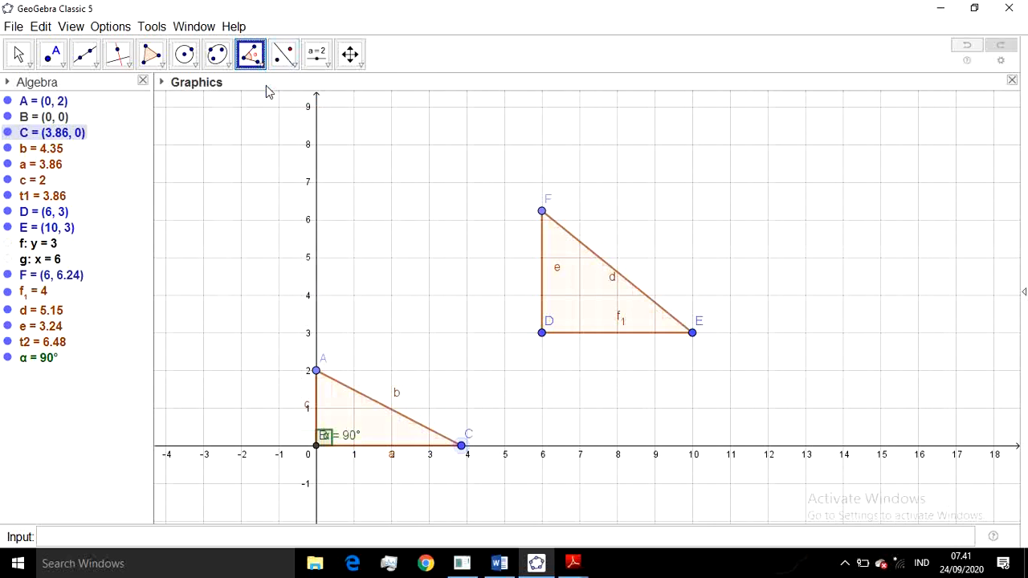
pyautogui.click(586, 340)
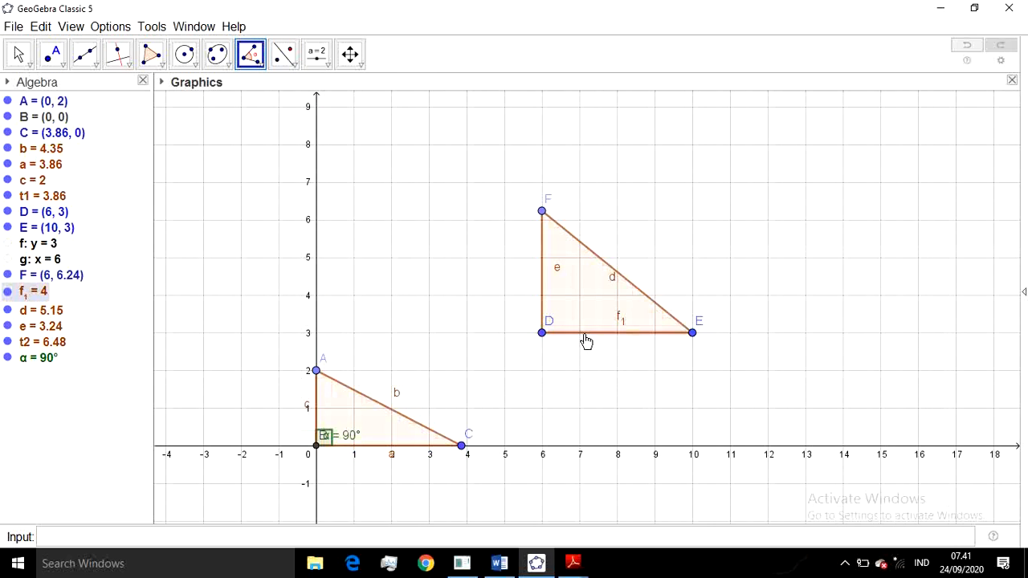
pyautogui.click(544, 316)
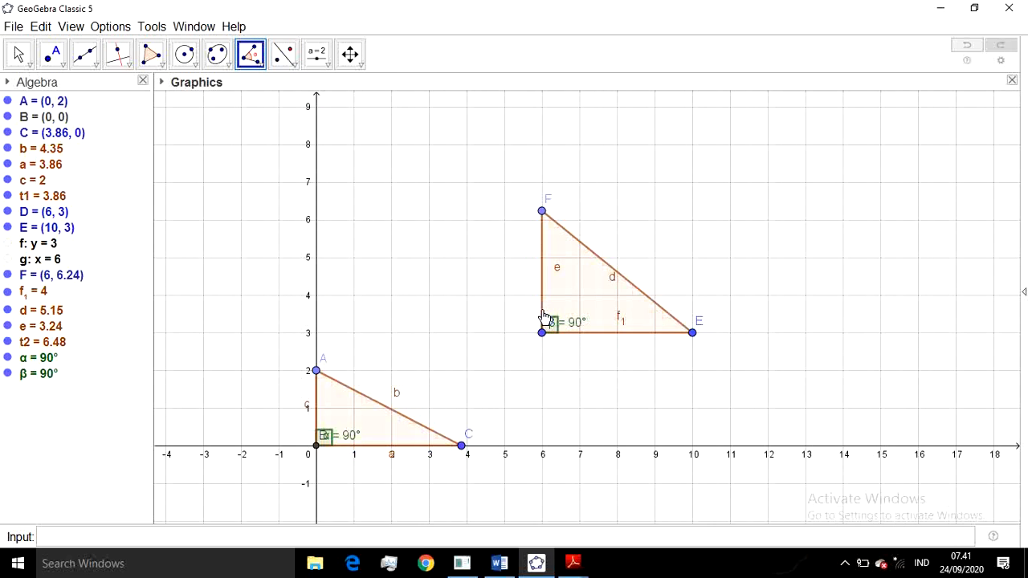
pyautogui.click(544, 248)
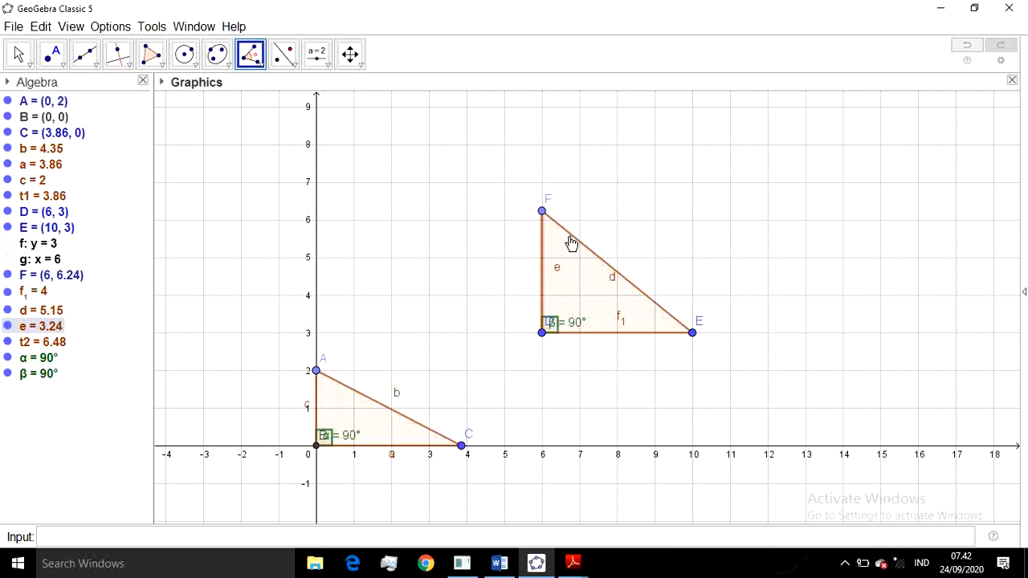
pyautogui.click(571, 236)
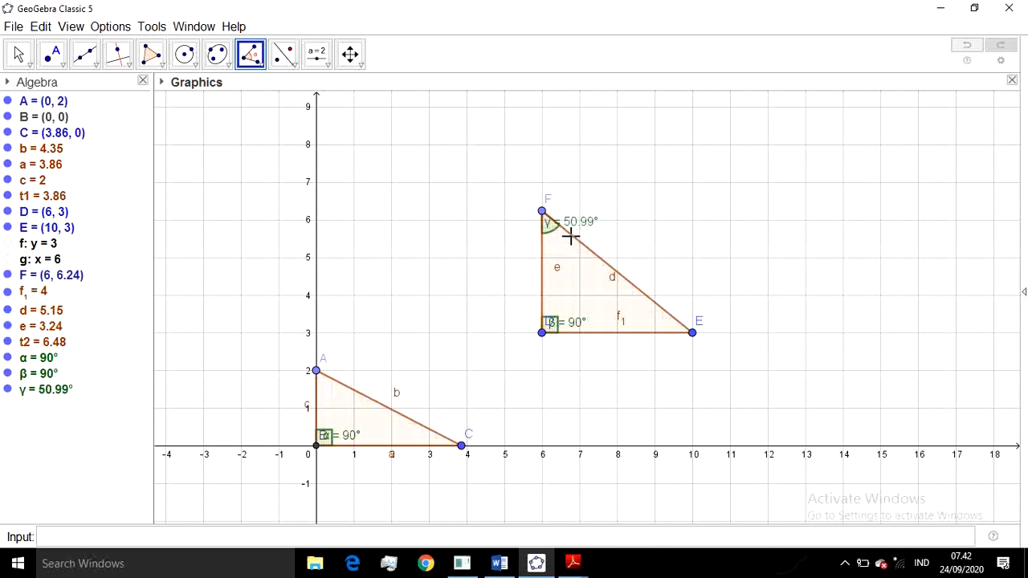
pyautogui.click(661, 310)
pyautogui.click(660, 332)
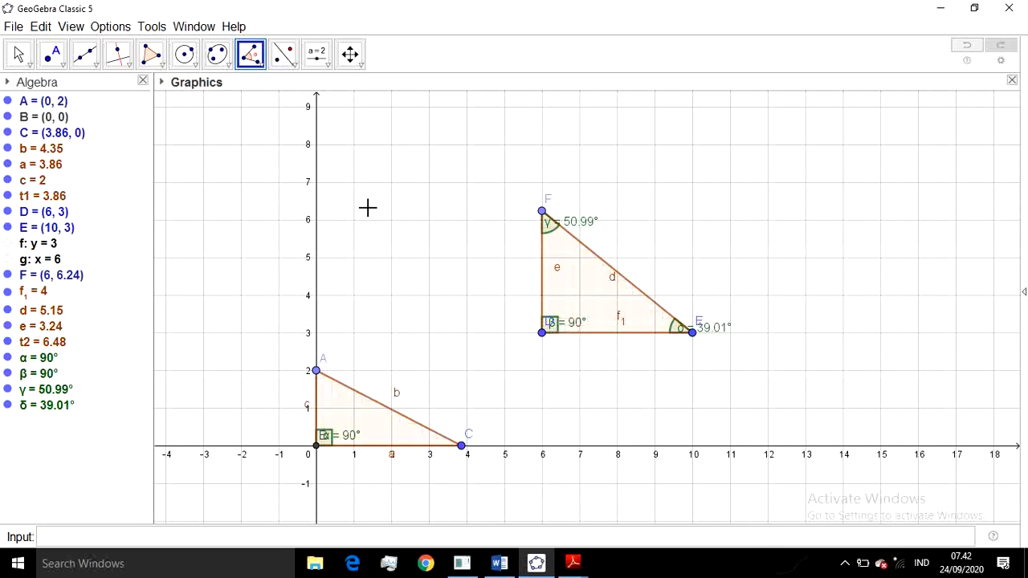
# Move vertex E of the second triangle to about (10.82, 2.52) and vertex C of the first triangle to about (4.24, -0.02)
pyautogui.click(29, 64)
pyautogui.click(44, 89)
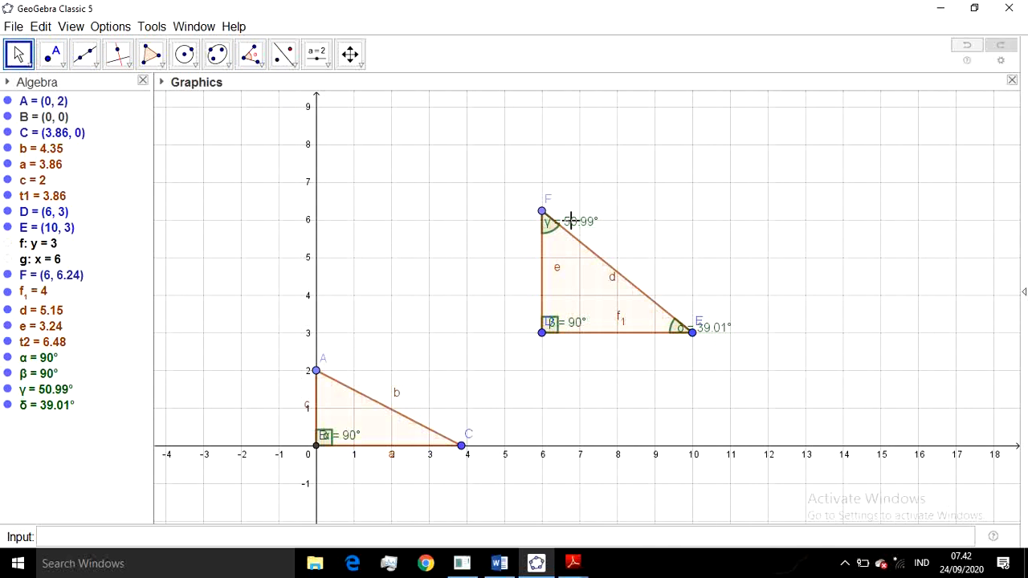
pyautogui.moveTo(694, 334); pyautogui.dragTo(723, 350)
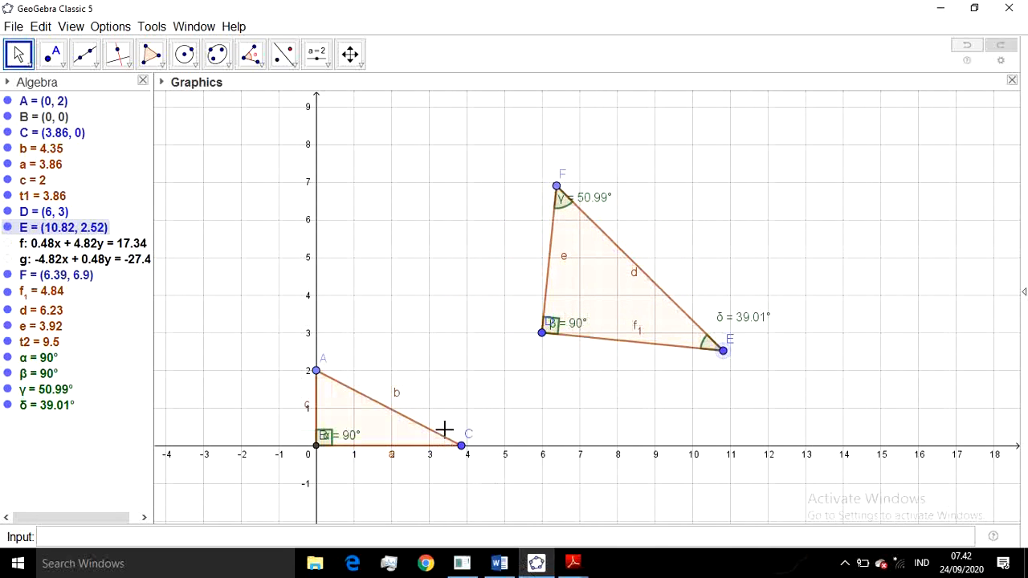
pyautogui.moveTo(462, 452)
pyautogui.mouseDown()
pyautogui.moveTo(461, 411)
pyautogui.moveTo(408, 351)
pyautogui.moveTo(436, 371)
pyautogui.moveTo(462, 418)
pyautogui.moveTo(466, 462)
pyautogui.moveTo(430, 471)
pyautogui.moveTo(466, 381)
pyautogui.moveTo(417, 348)
pyautogui.moveTo(460, 398)
pyautogui.moveTo(468, 452)
pyautogui.moveTo(468, 418)
pyautogui.moveTo(451, 389)
pyautogui.moveTo(477, 453)
pyautogui.mouseUp()
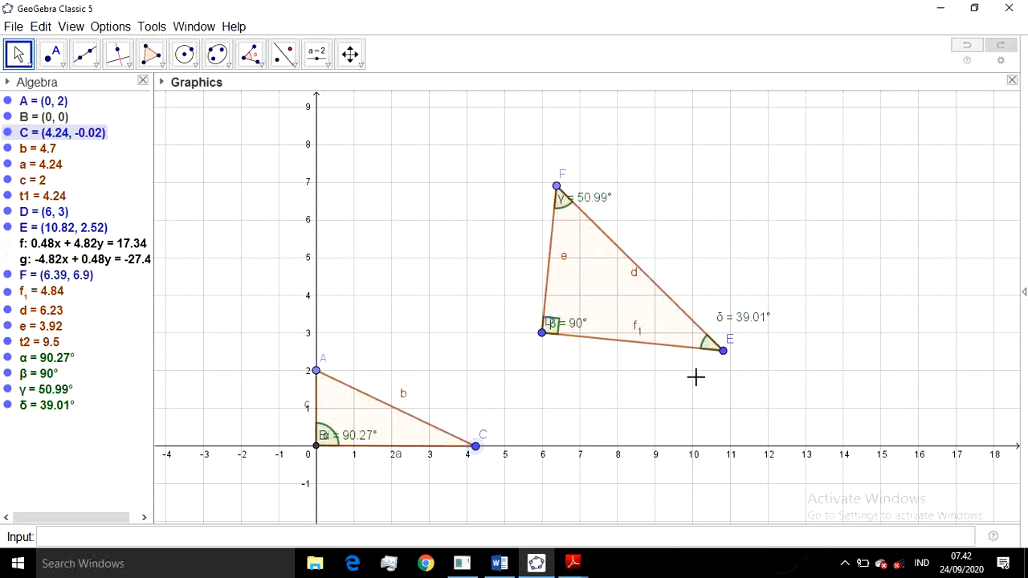
# Reshape the second triangle by moving E to about (9.04, 5.74), F farther from D, and D to about (6.14, 1.42)
pyautogui.moveTo(725, 353); pyautogui.dragTo(657, 229)
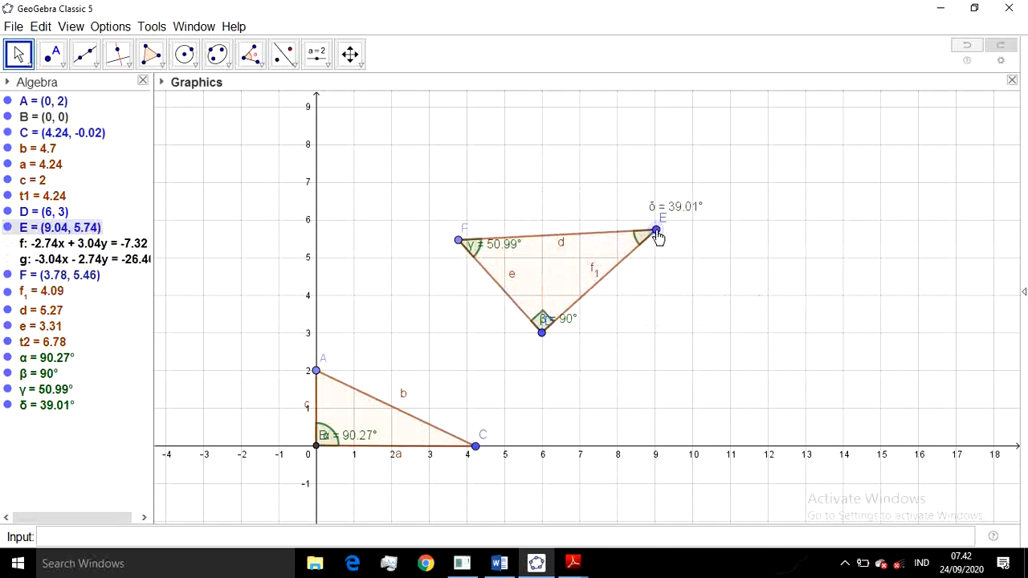
pyautogui.moveTo(458, 240); pyautogui.dragTo(424, 201)
pyautogui.moveTo(542, 334); pyautogui.dragTo(548, 400)
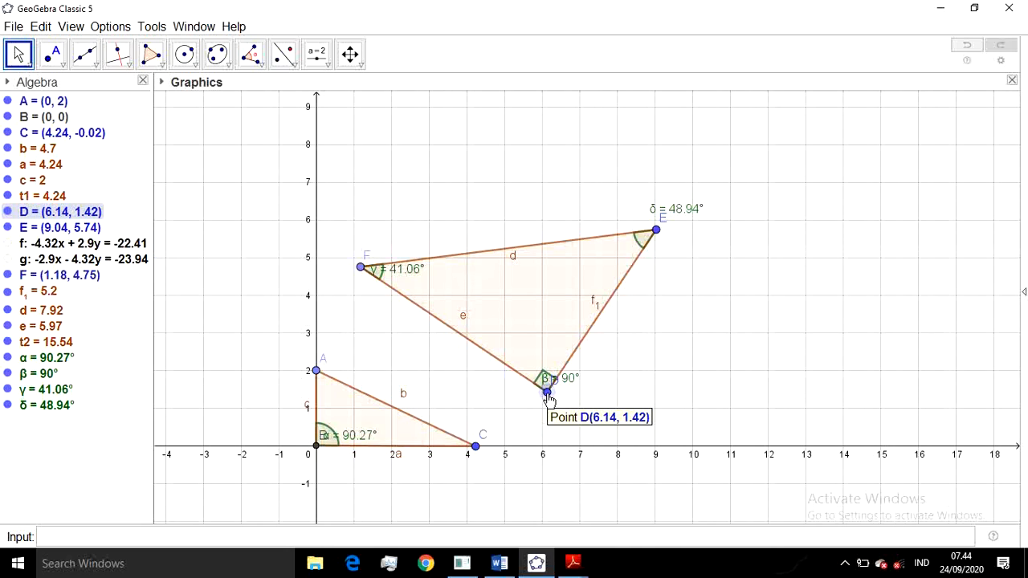
pyautogui.click(844, 565)
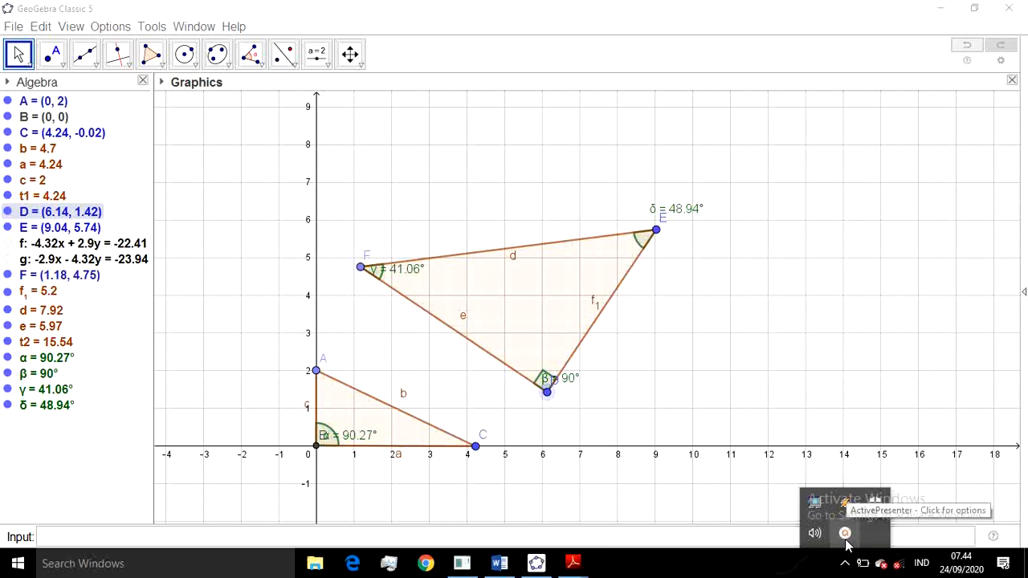